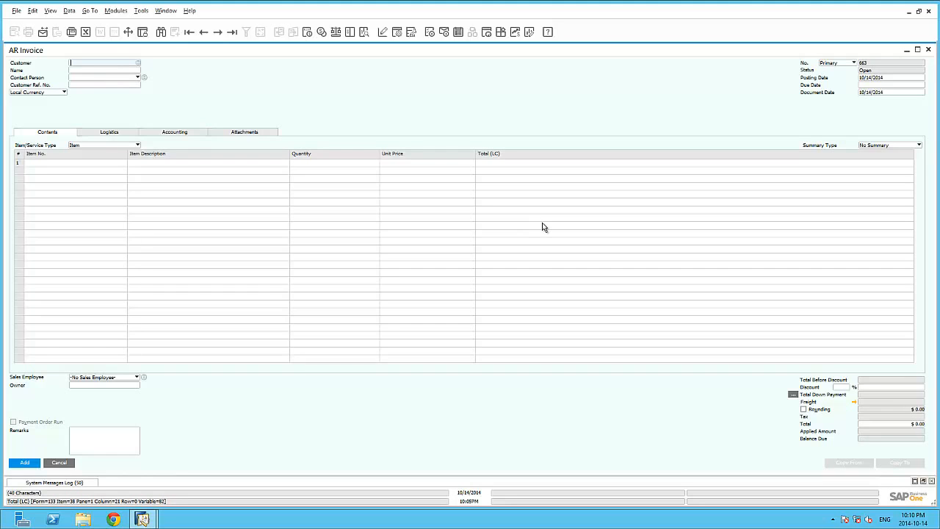
Step: Make the Stock UoM and Discount % columns visible in the AR Invoice form's table format settings
left_click(397, 32)
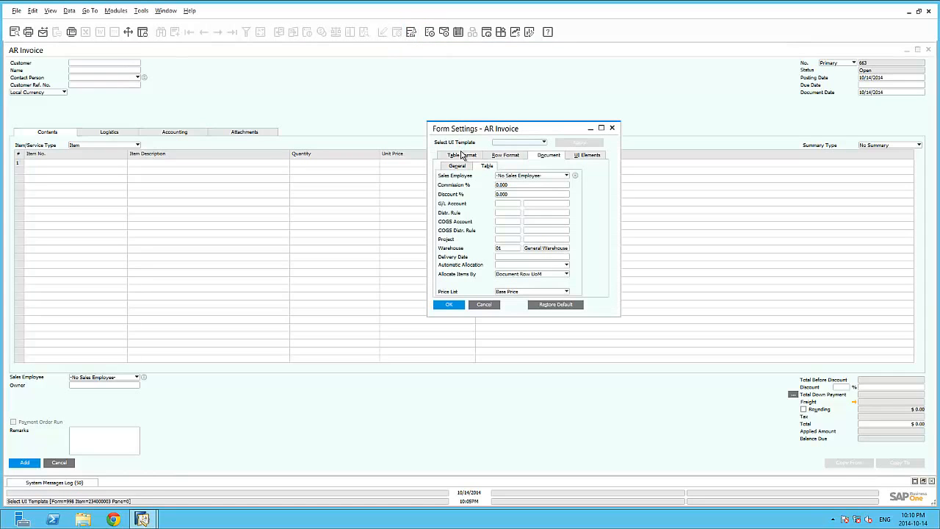
left_click(462, 156)
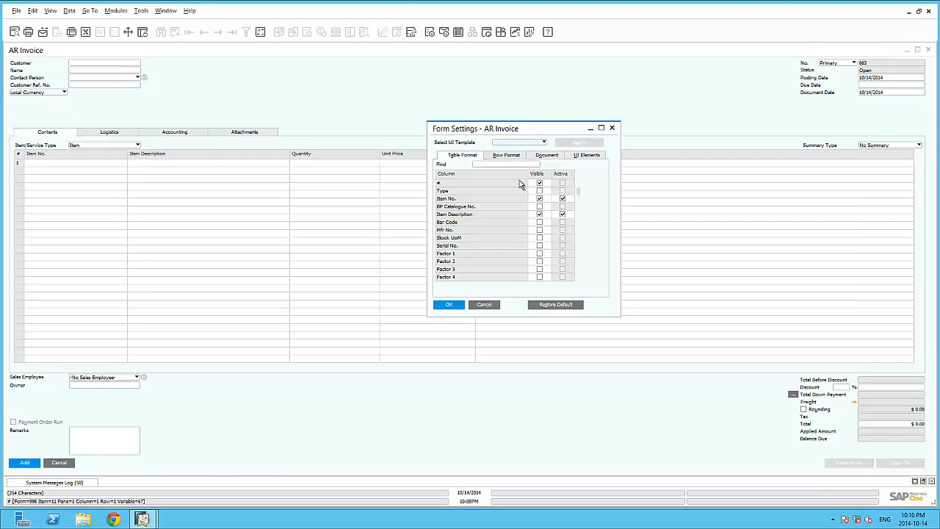
left_click(563, 199)
left_click(541, 239)
scroll(538, 244, "down", 1)
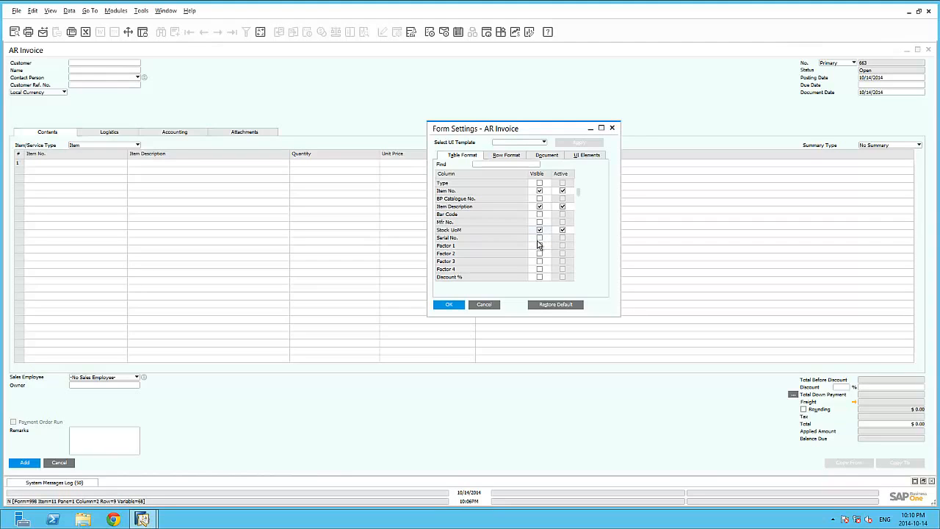
scroll(539, 246, "down", 1)
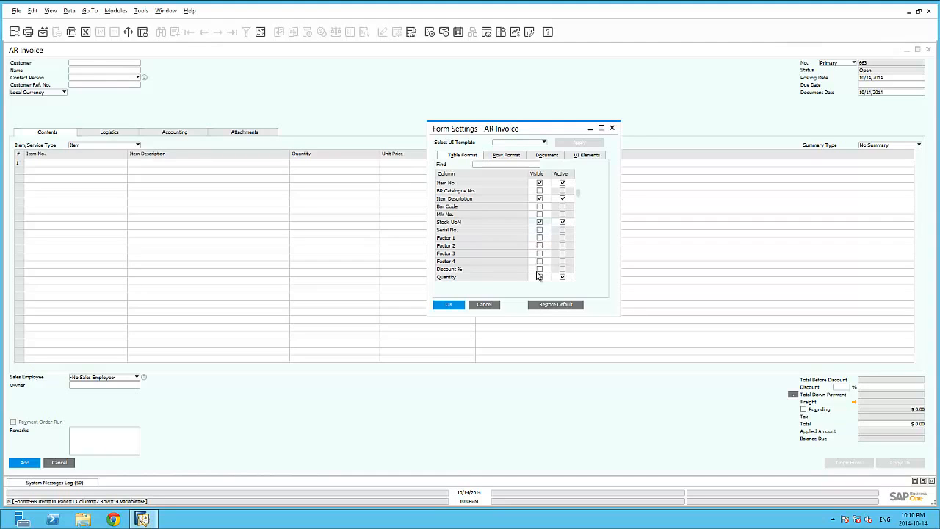
left_click(539, 270)
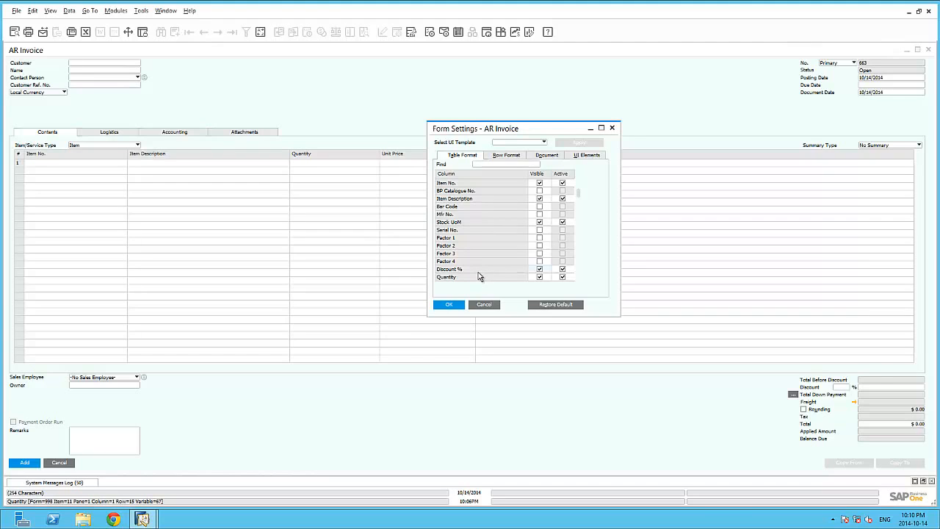
Step: Reorder the invoice table columns so Discount % comes directly after Quantity, and save the form settings
scroll(476, 268, "down", 2)
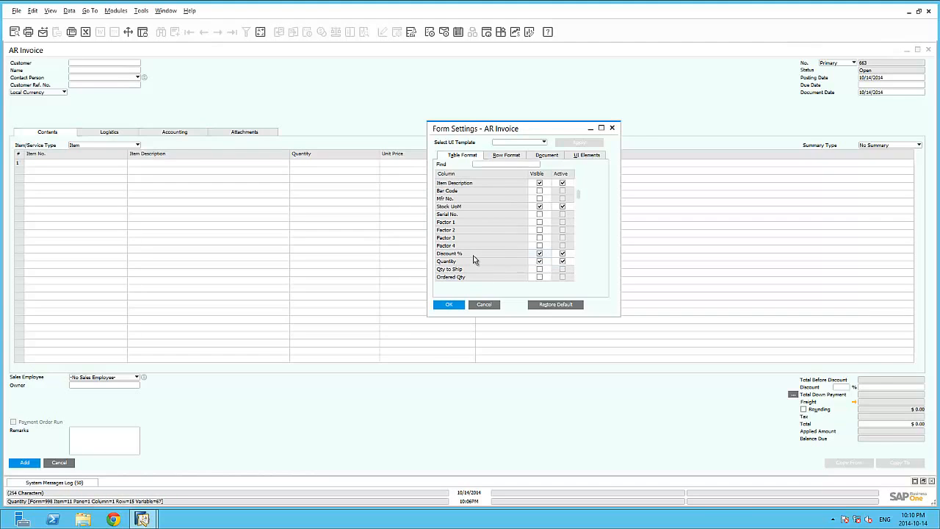
left_click_drag(474, 257, 476, 273)
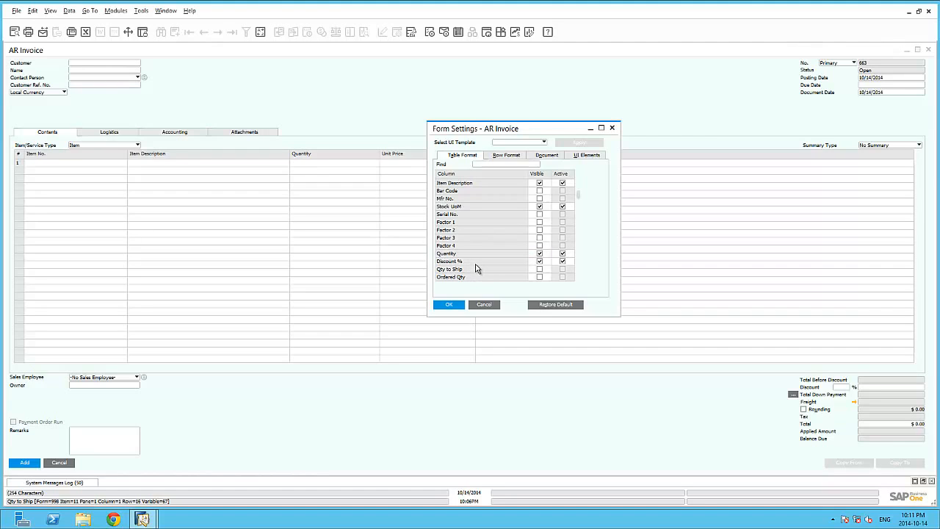
left_click(454, 303)
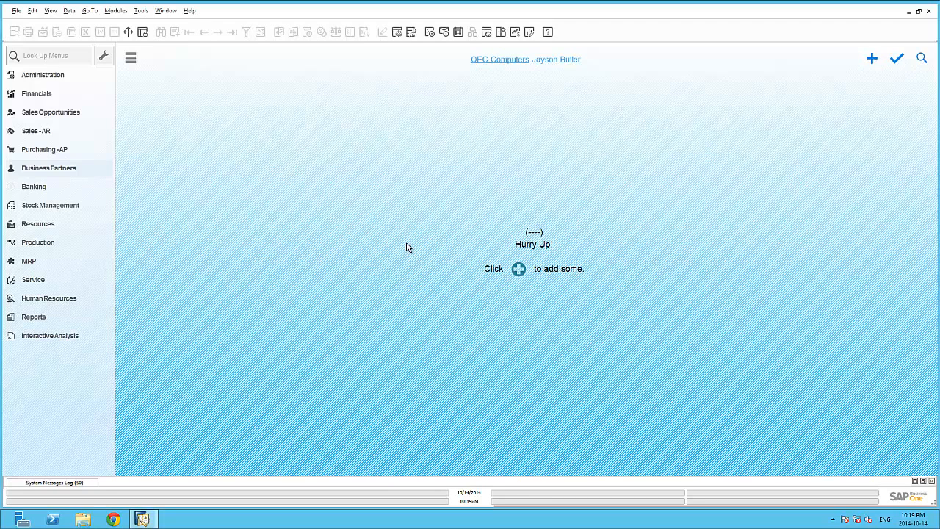
Step: Relabel the Alias Name field in Business Partner Master Data as "BP loyalty Code" in bold
left_click(74, 171)
left_click(74, 186)
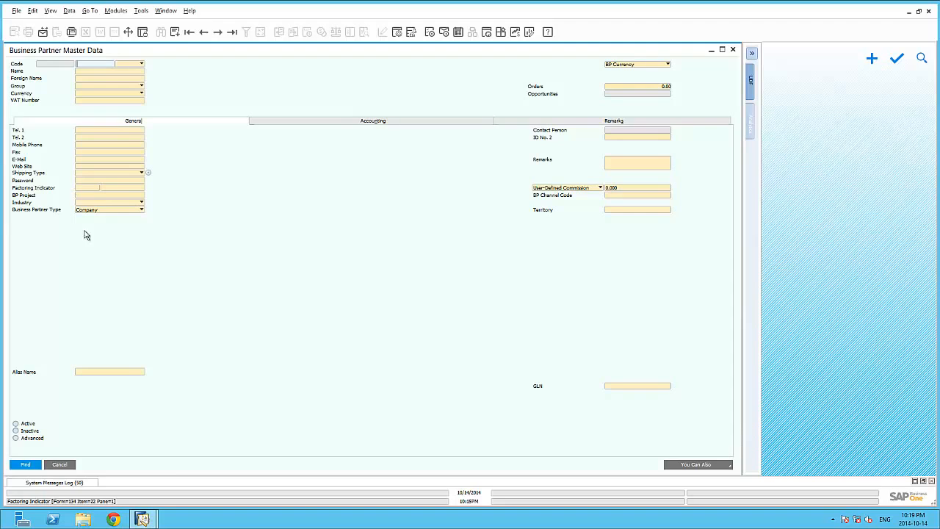
double_click(29, 374, "ctrl")
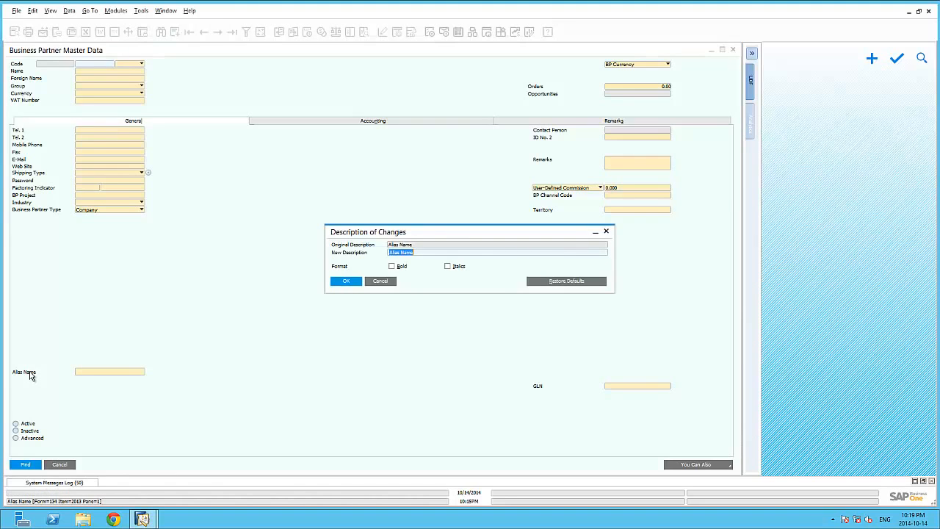
type("B")
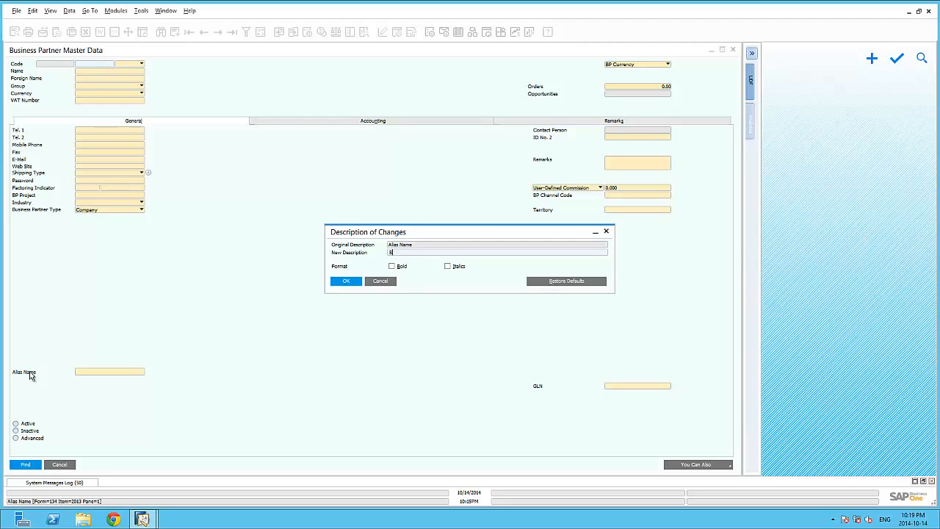
type("P loyalty Code")
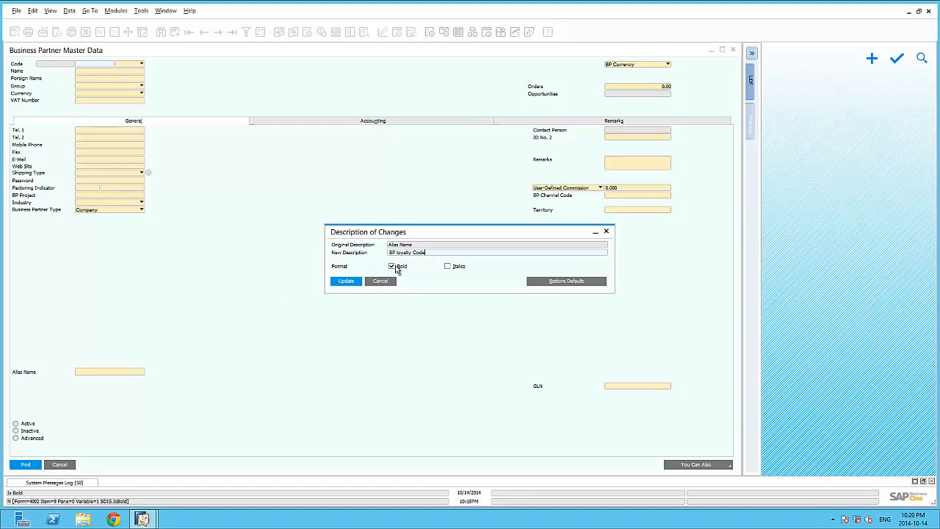
left_click(349, 282)
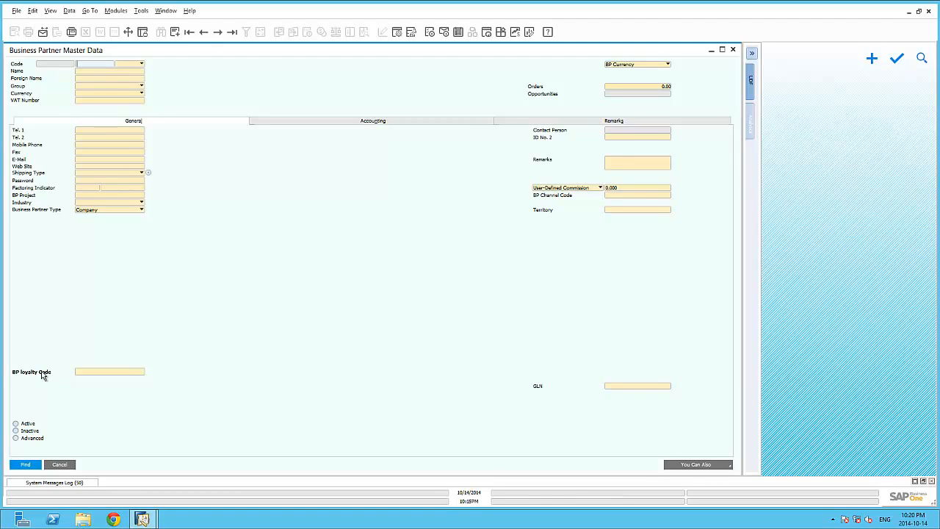
Step: Restore the default label of the BP loyalty Code field in Business Partner Master Data
double_click(42, 373, "ctrl")
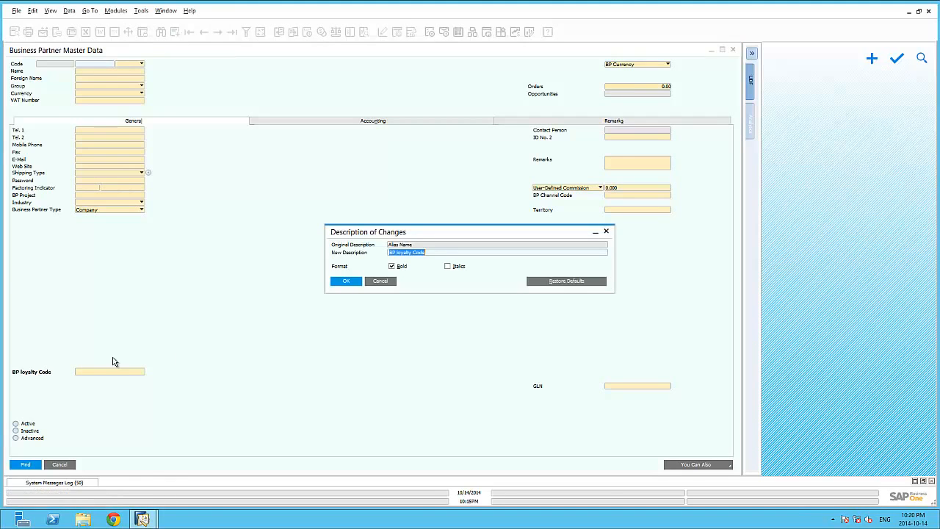
left_click(579, 286)
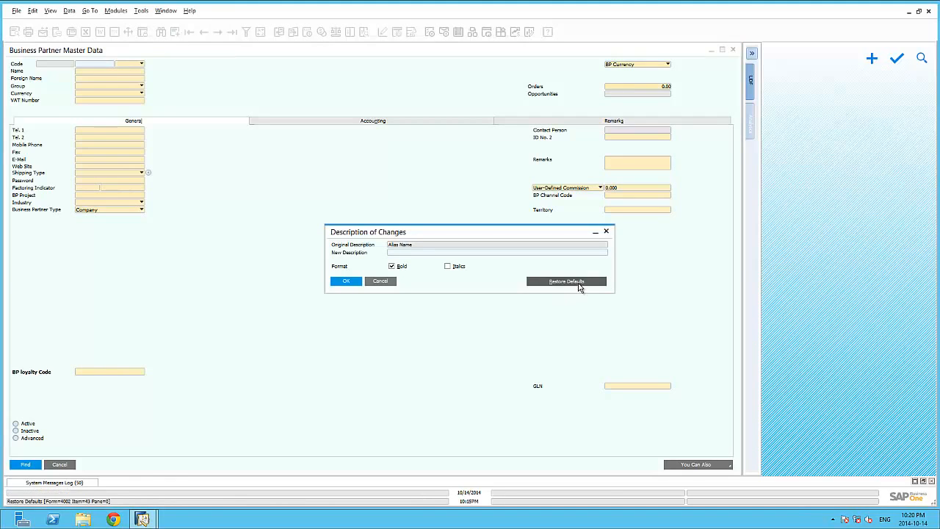
left_click(346, 282)
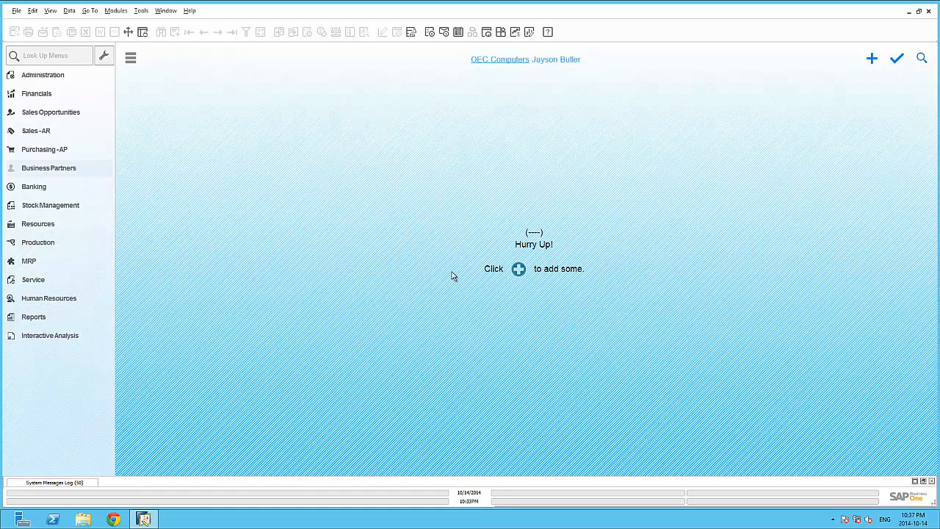
Step: Start a new user-defined field for the Business Partner object in the Master Data category
left_click(140, 12)
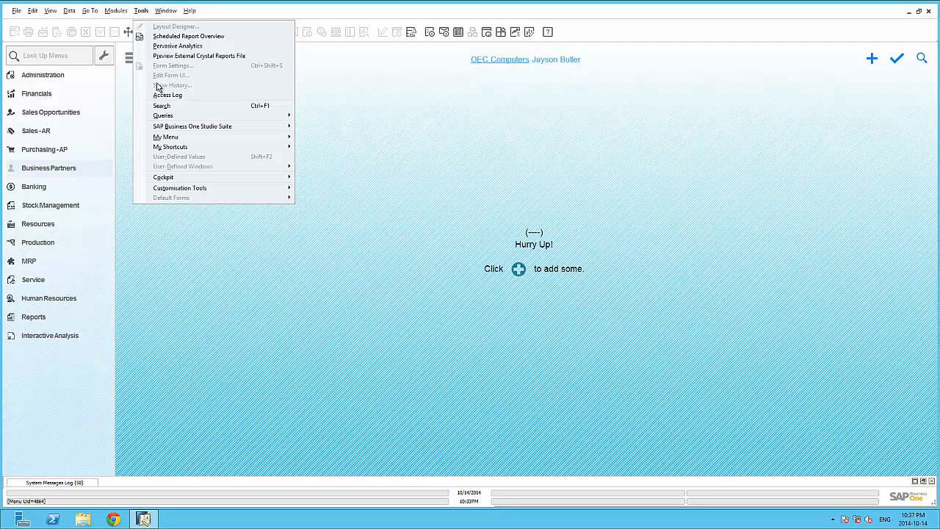
mouse_move(173, 192)
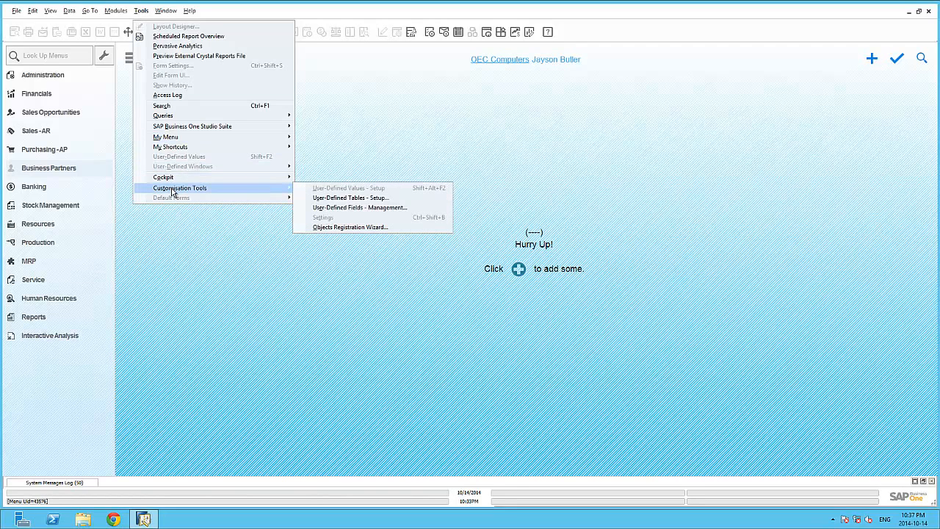
left_click(342, 208)
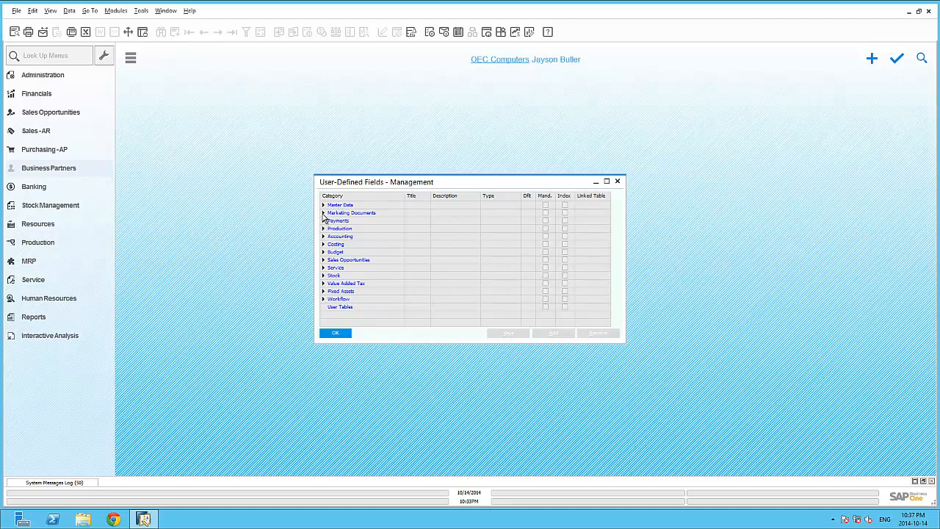
left_click(323, 213)
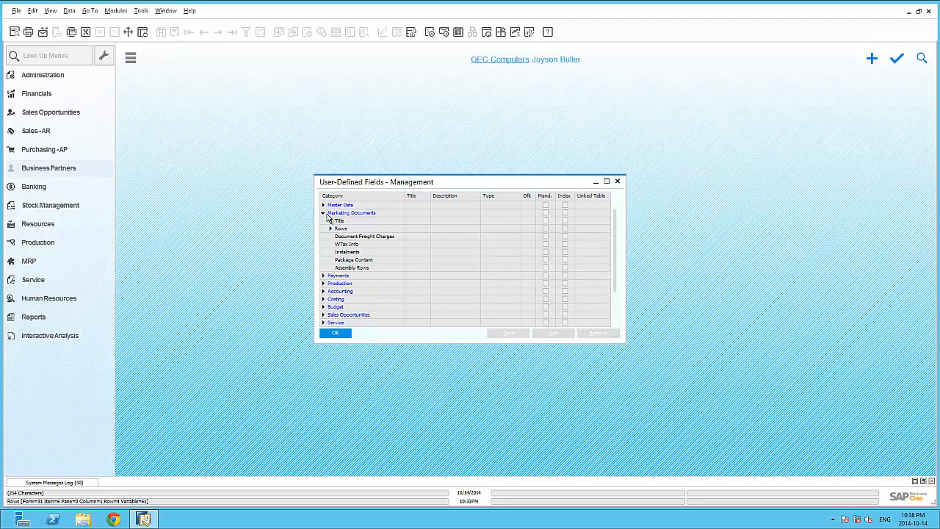
left_click(323, 213)
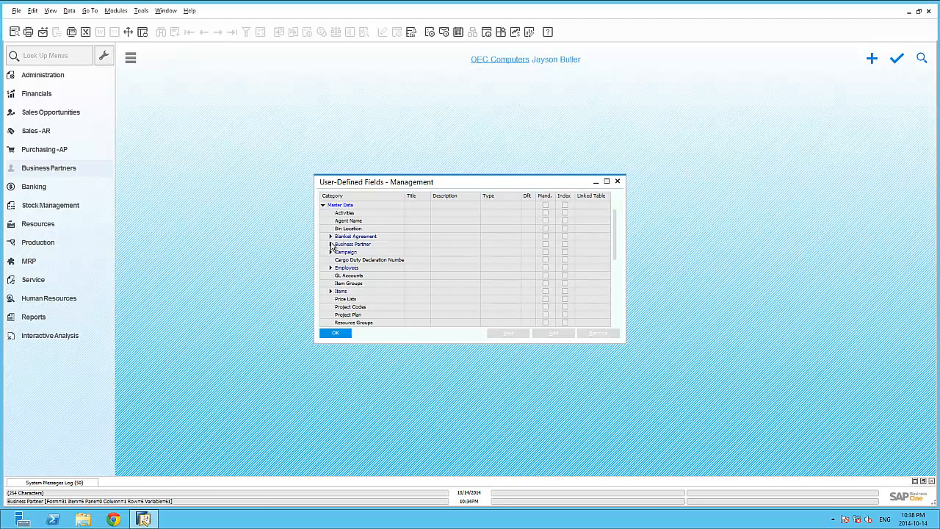
left_click(331, 245)
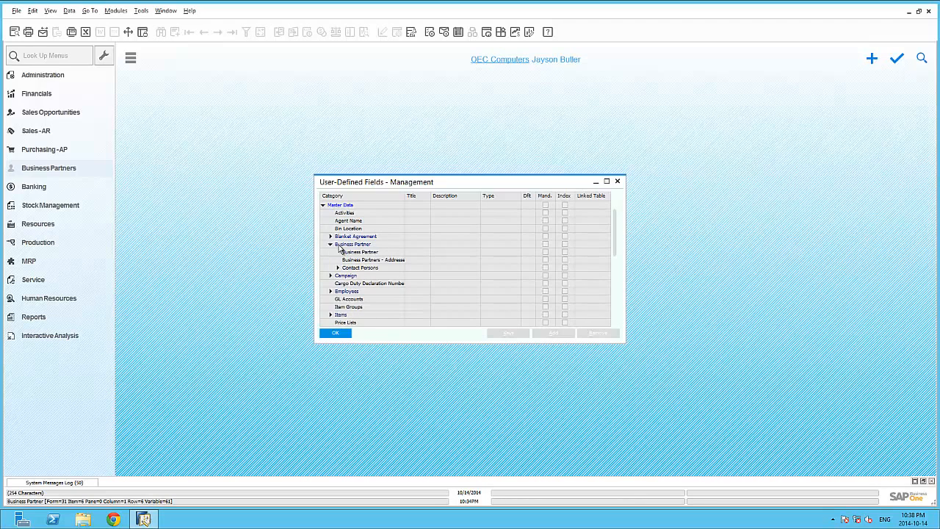
left_click(349, 253)
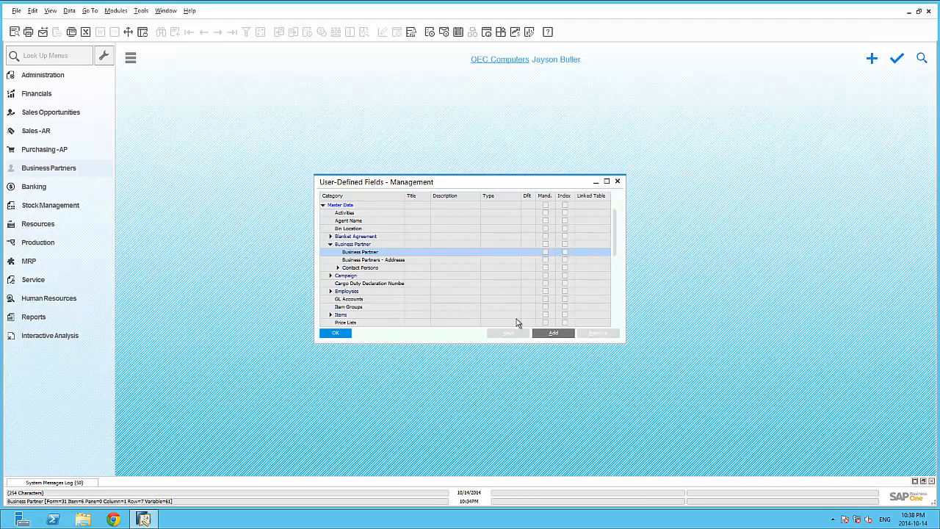
left_click(554, 335)
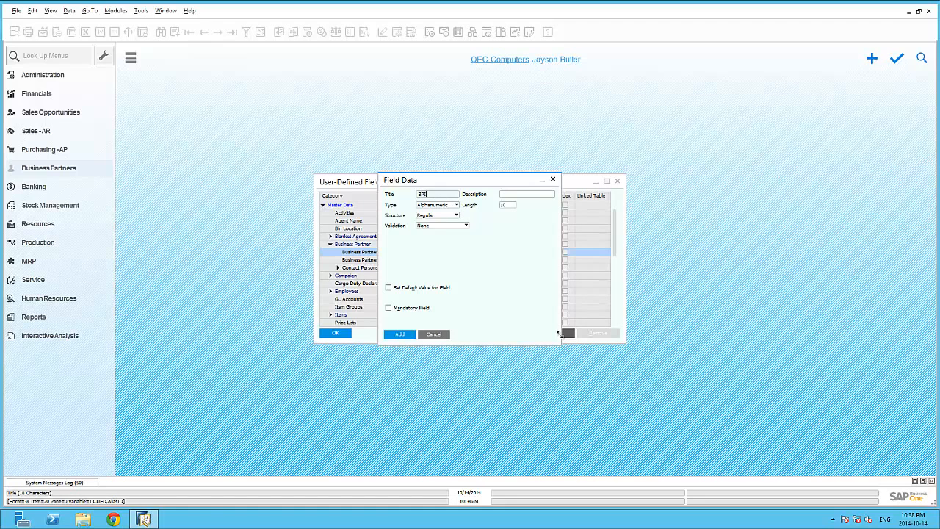
Step: Add the alphanumeric field titled BPIdCode with description "BP ID Code" and length 10, accept the database change, and close field management
type("de")
key("Tab")
type("BP")
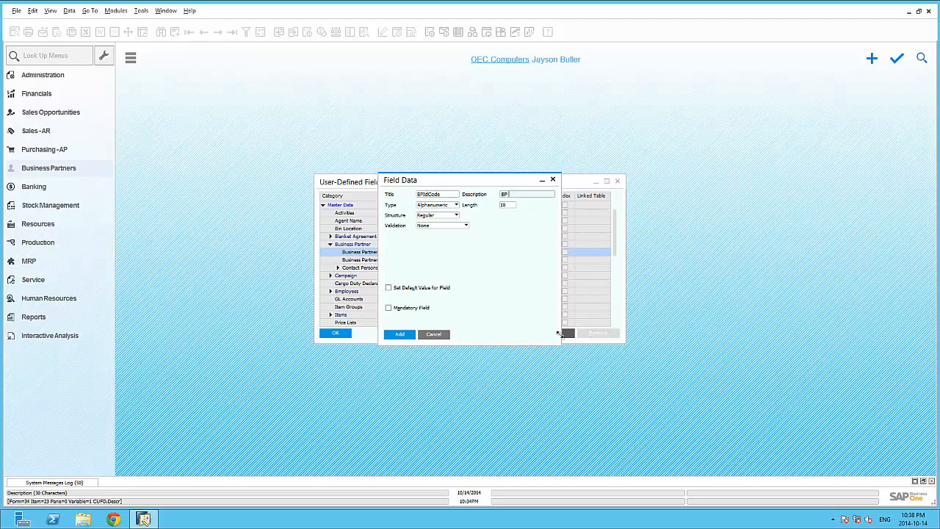
type(" ID COde")
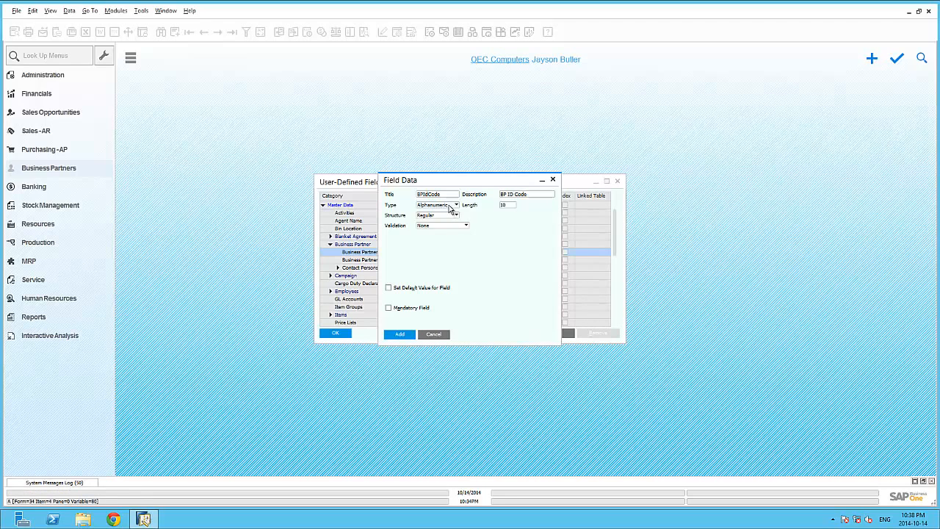
left_click(450, 209)
left_click(450, 210)
double_click(514, 205)
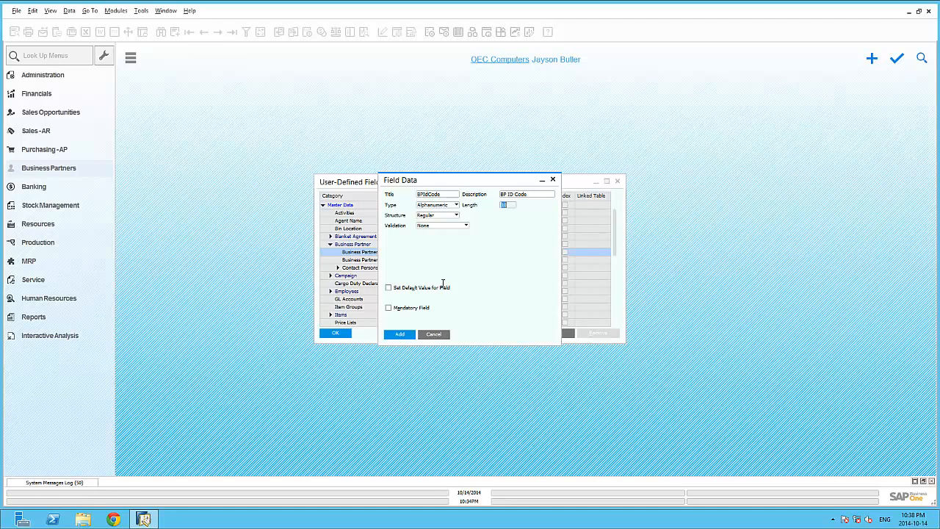
left_click(408, 337)
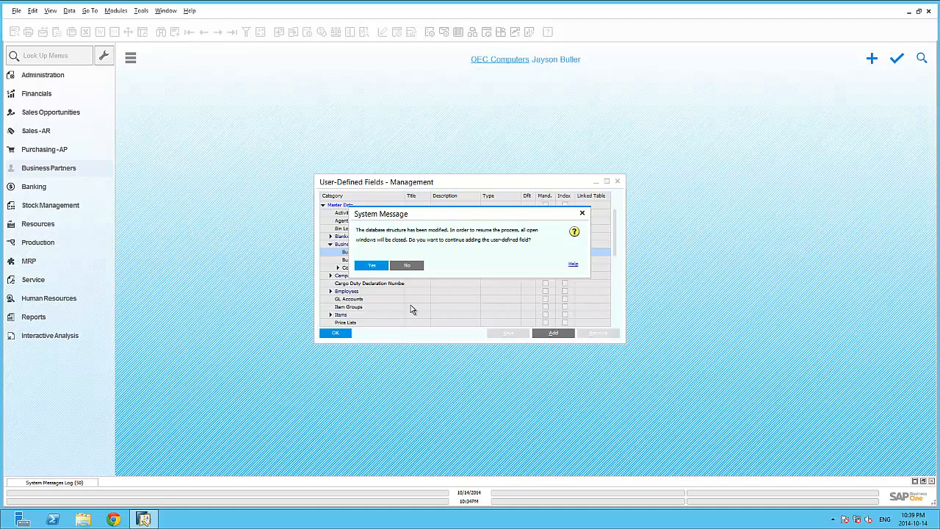
left_click(374, 266)
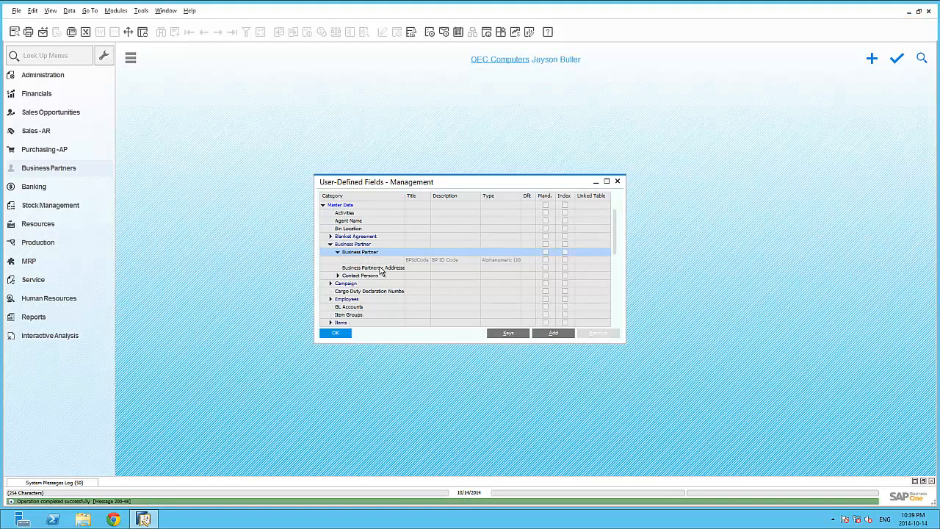
left_click(336, 333)
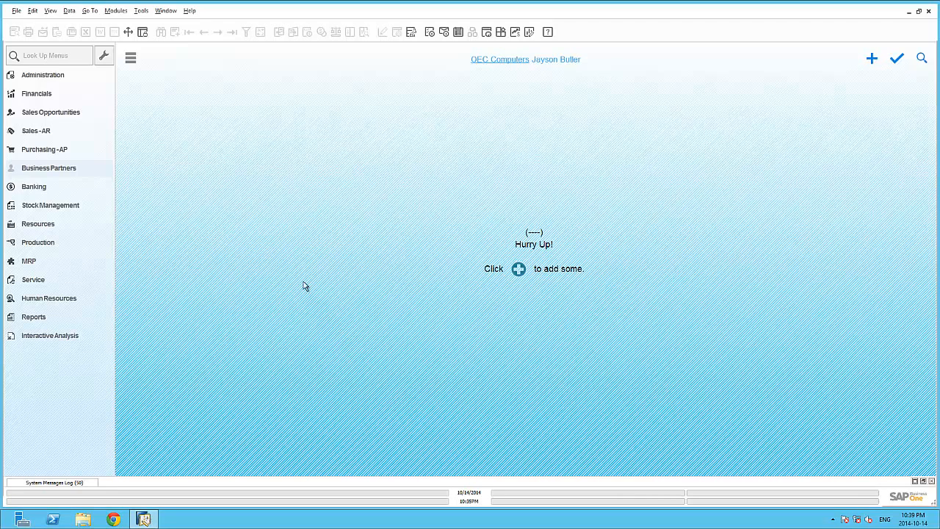
Step: Open Business Partner Master Data and bring up its user-defined fields to check the new field
left_click(89, 170)
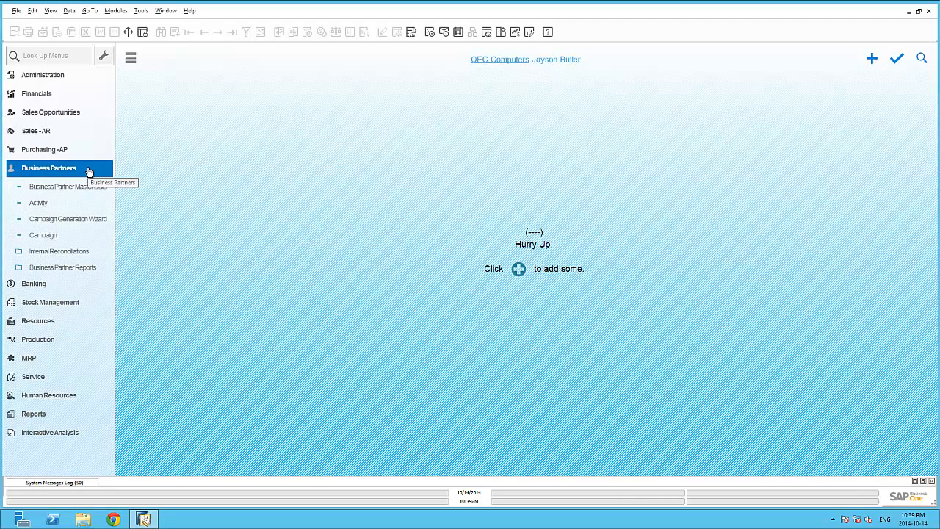
left_click(83, 187)
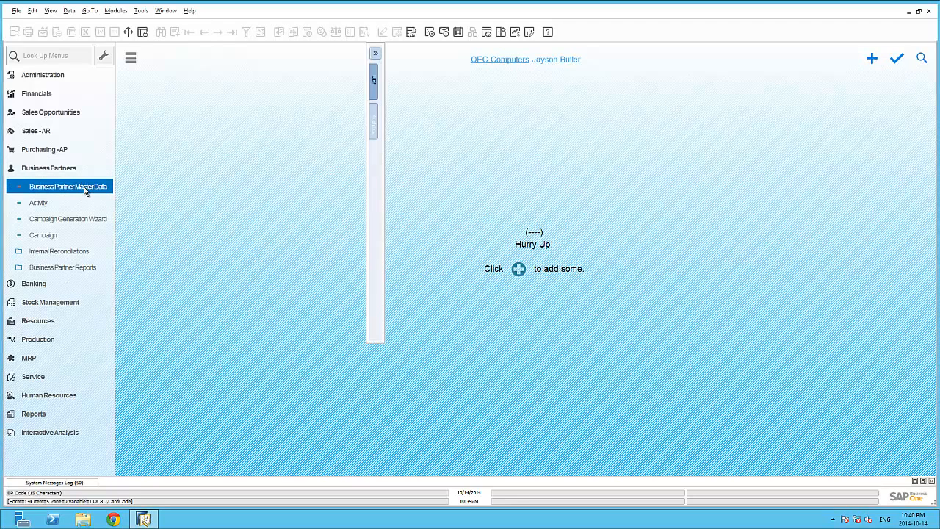
left_click(50, 10)
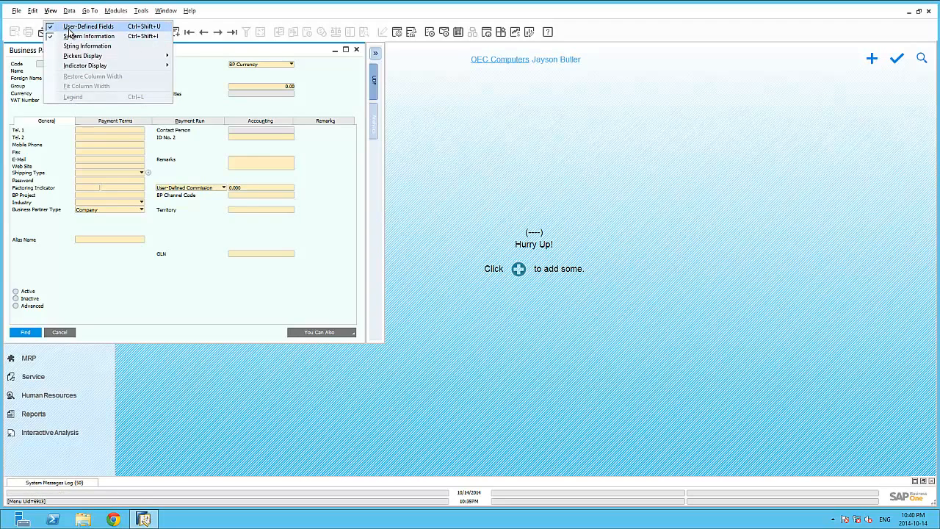
left_click(345, 74)
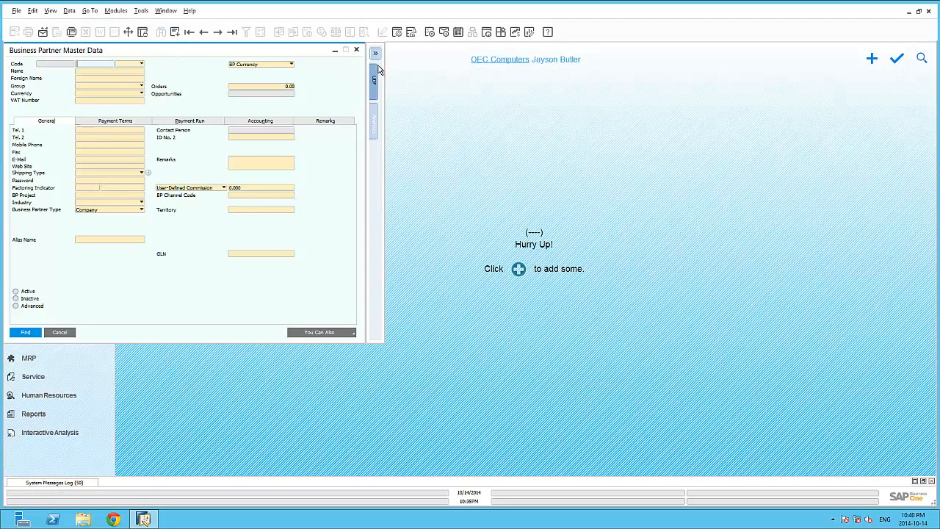
left_click(375, 81)
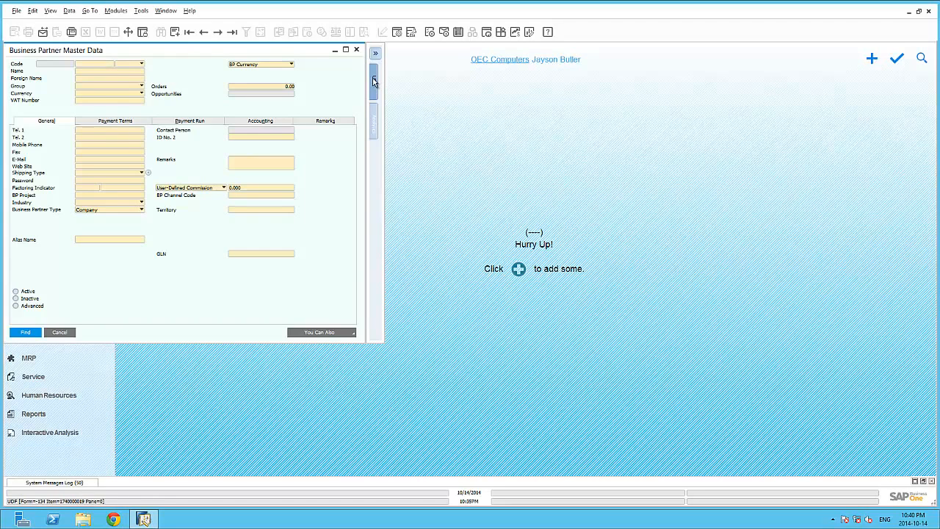
Step: Maximise Business Partner Master Data and use Edit Form UI to move the BP ID Code field onto the General tab below Territory
left_click(347, 50)
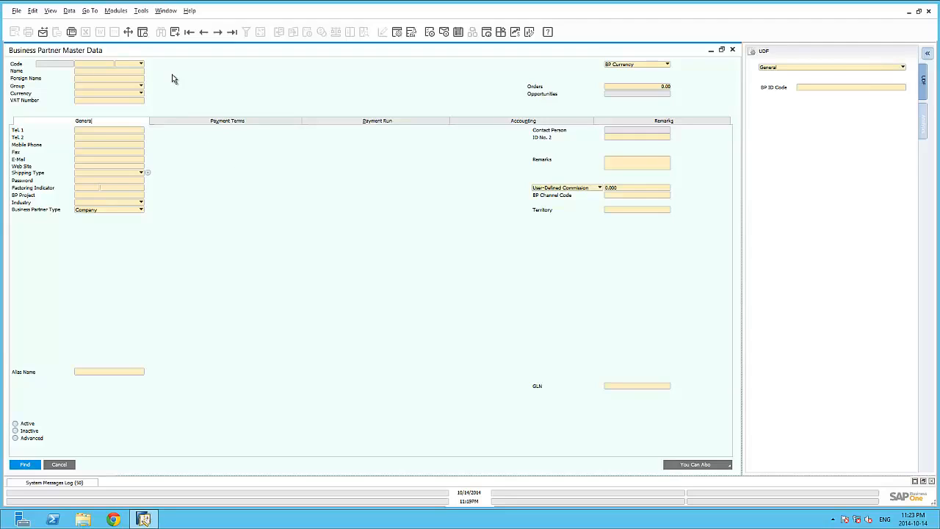
left_click(142, 11)
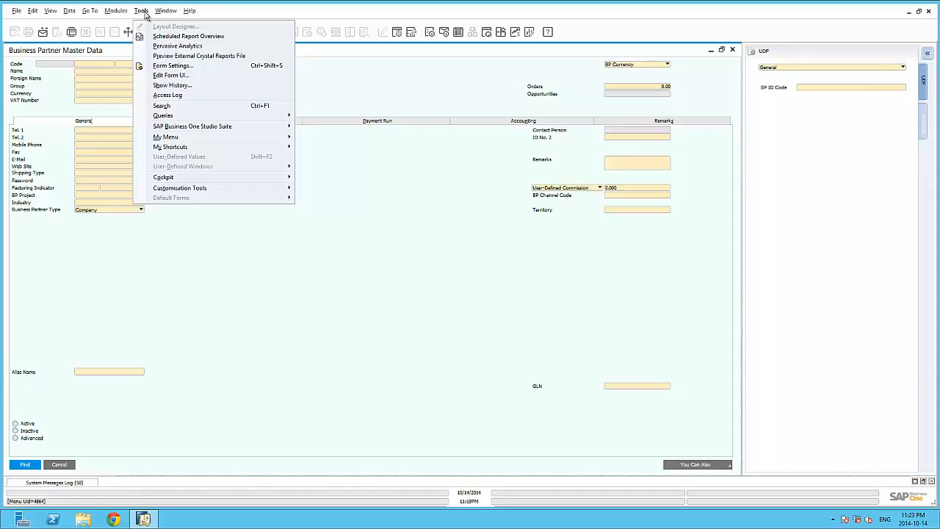
left_click(177, 76)
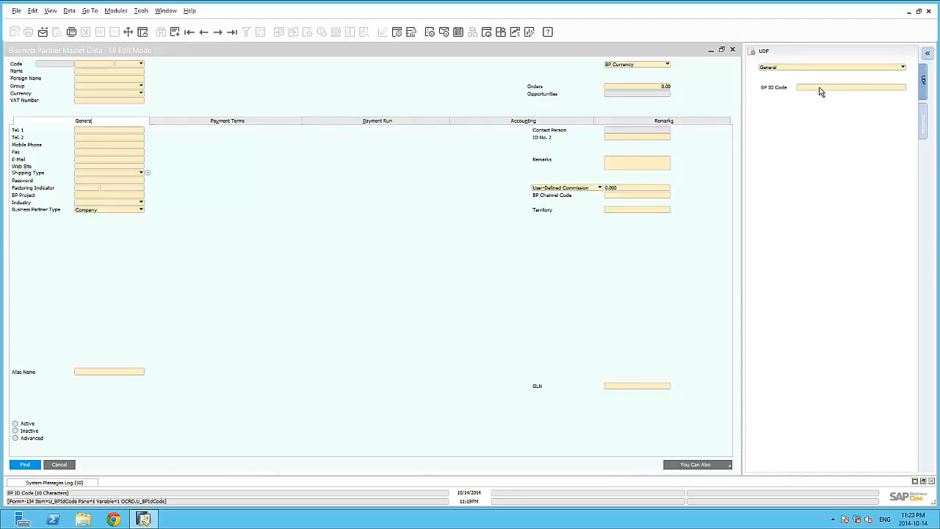
left_click_drag(819, 89, 595, 219)
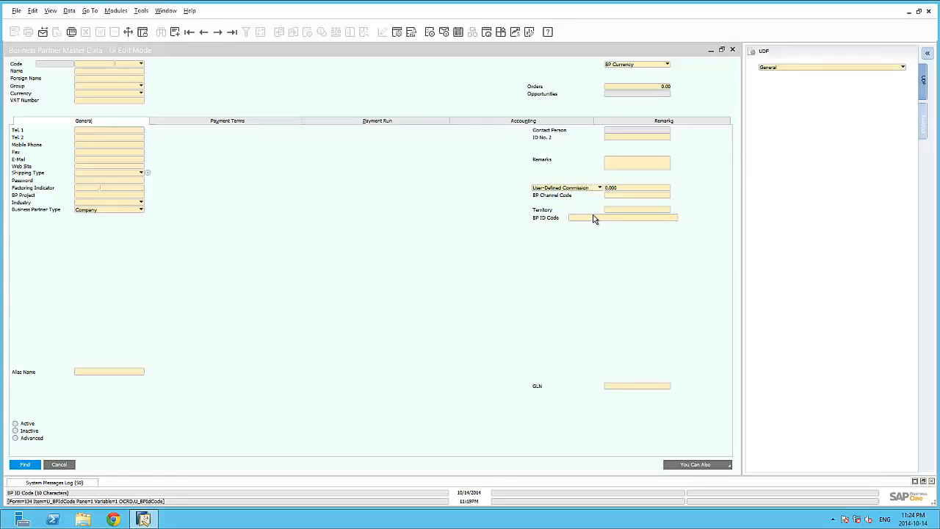
Step: Disable the VAT Number field and hide the Foreign Name and ID No. 2 fields on the form
right_click(123, 106)
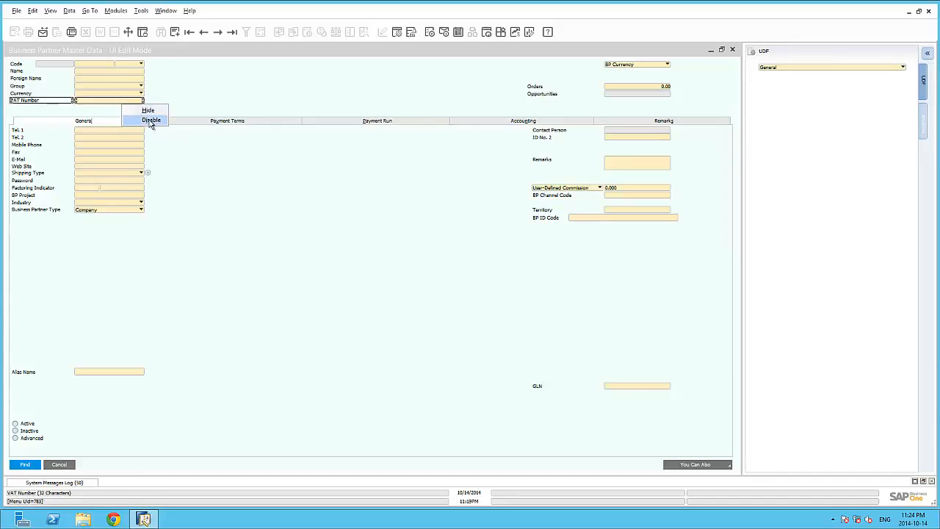
left_click(151, 121)
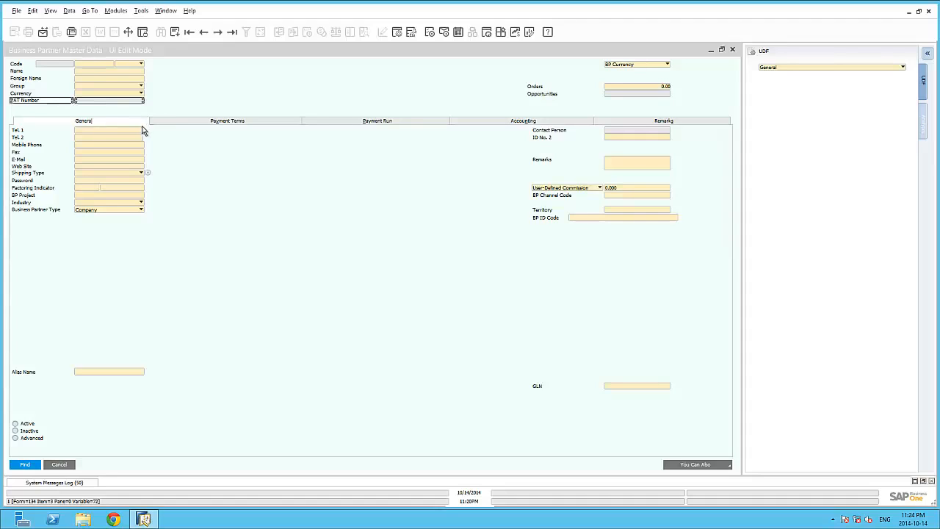
right_click(108, 82)
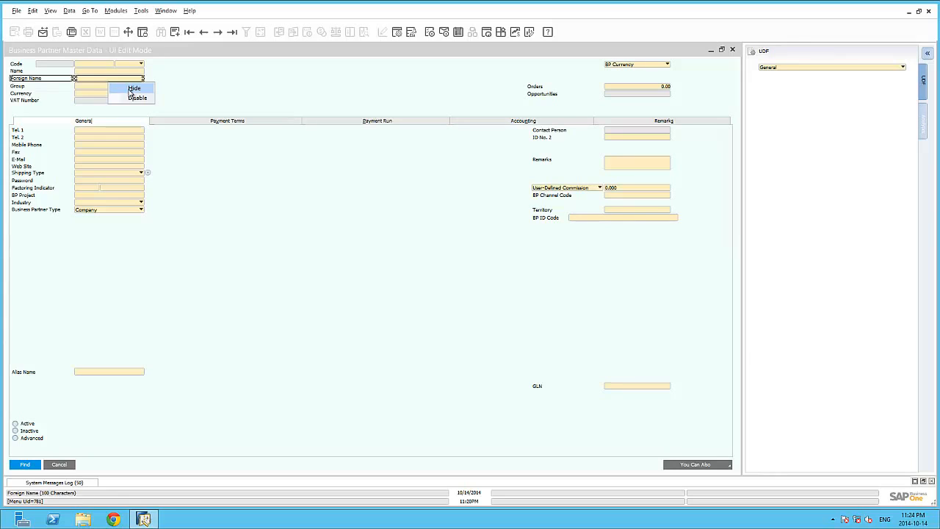
left_click(130, 90)
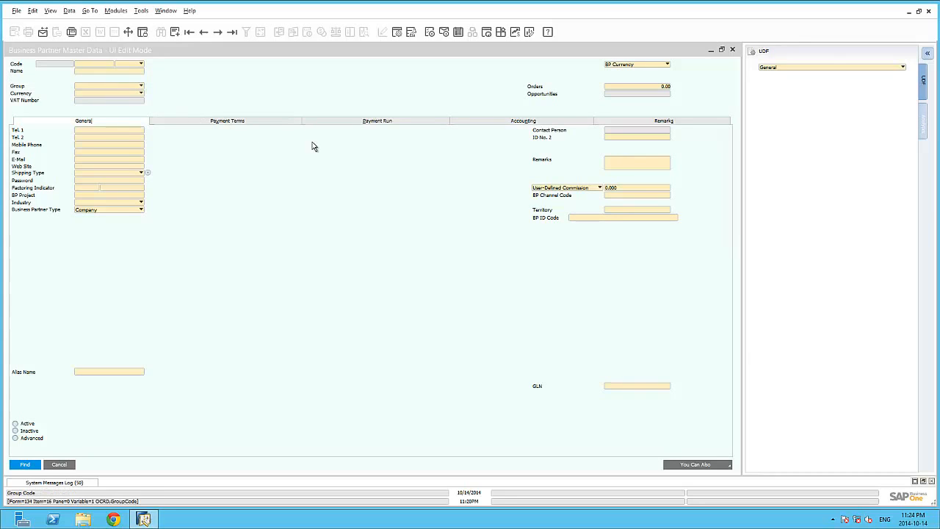
right_click(624, 143)
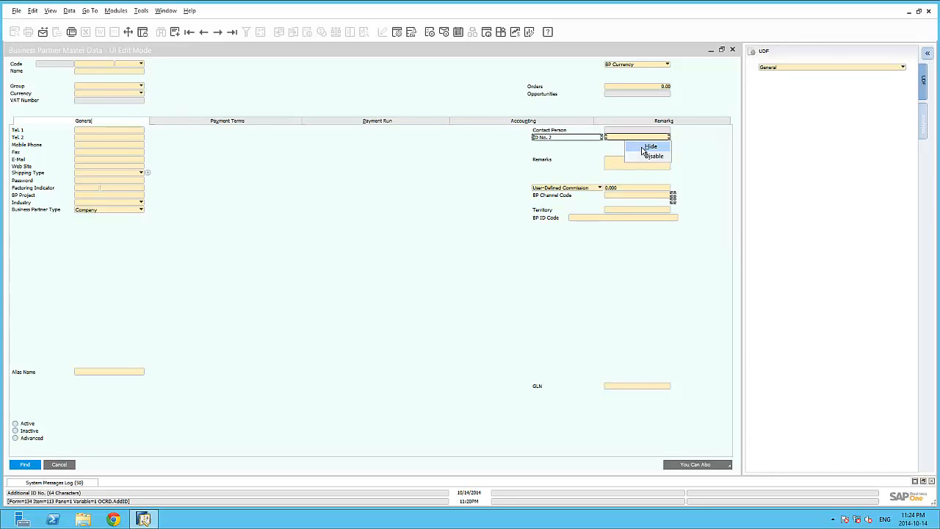
left_click(644, 149)
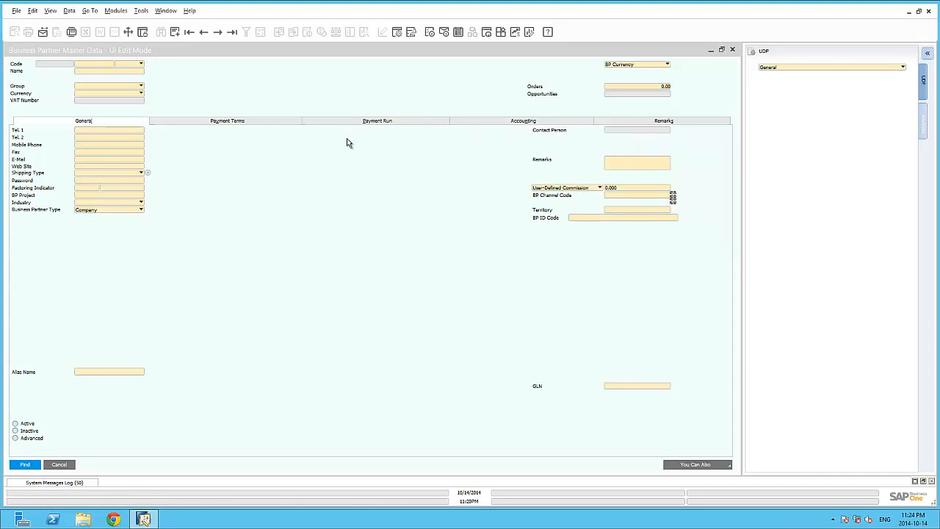
Step: Make the Accounting tab invisible through the form's UI Elements settings and accept the change
left_click(397, 33)
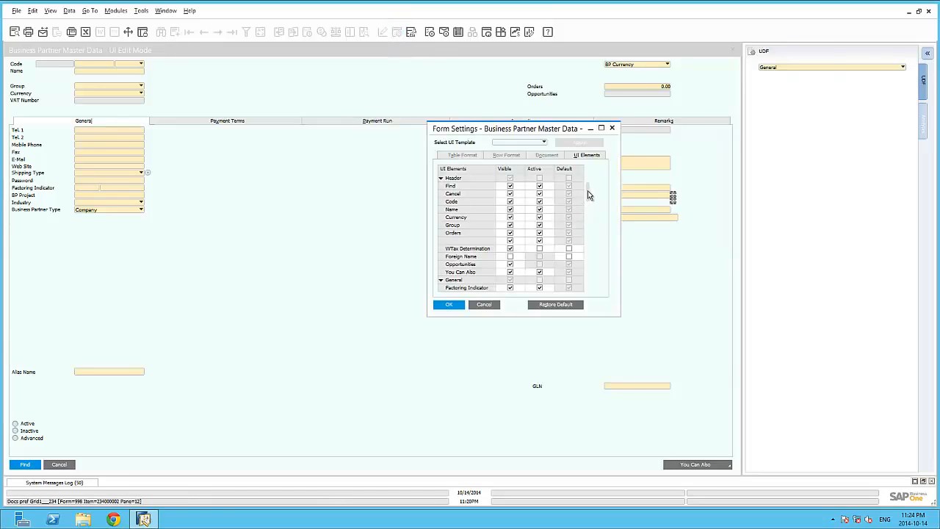
scroll(588, 194, "down", 6)
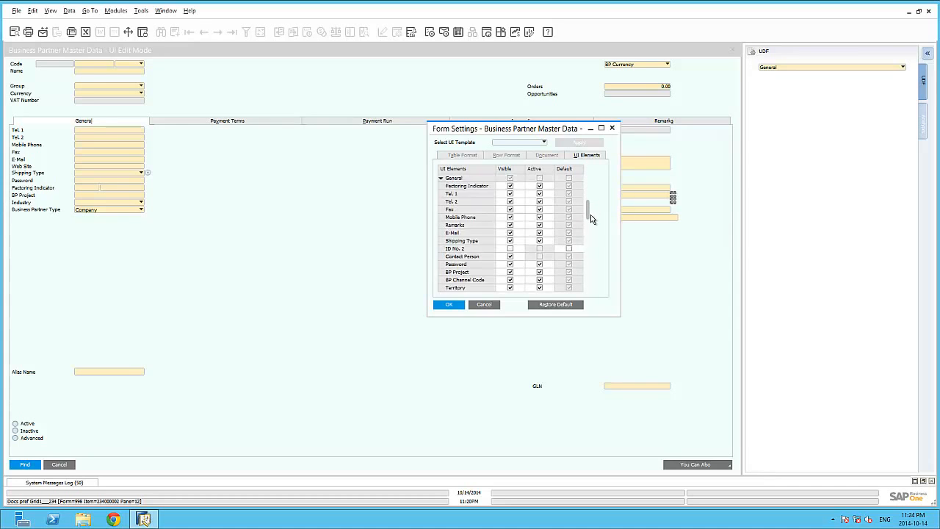
scroll(592, 226, "down", 4)
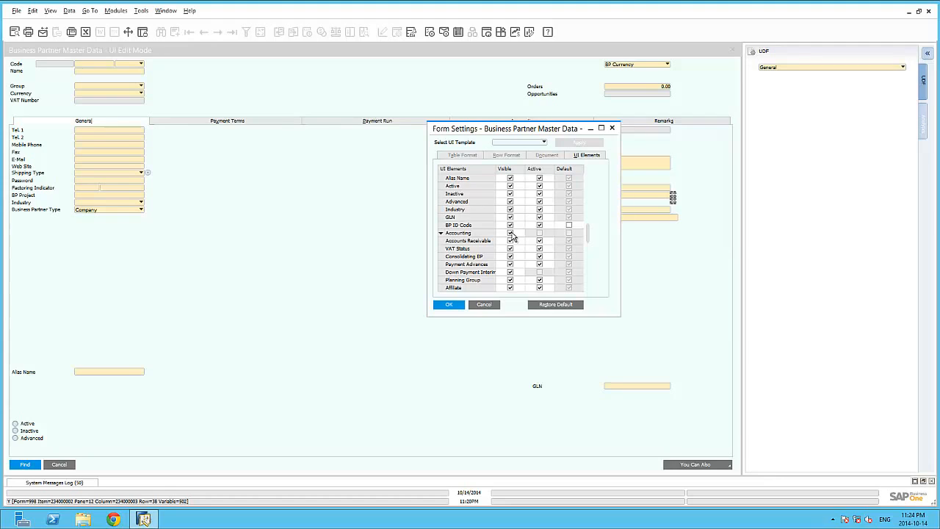
left_click(510, 234)
left_click(458, 305)
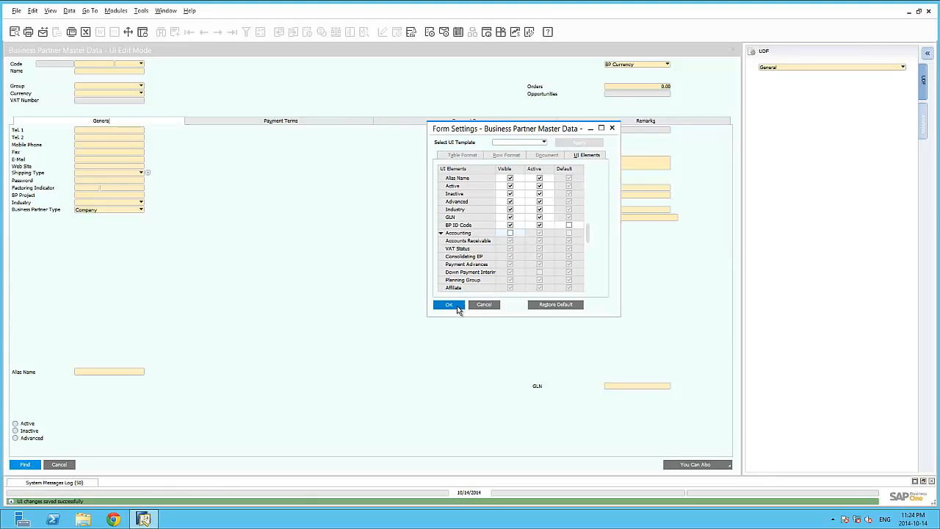
Step: Save the customised Business Partner Master Data layout and leave UI Edit Mode
right_click(340, 147)
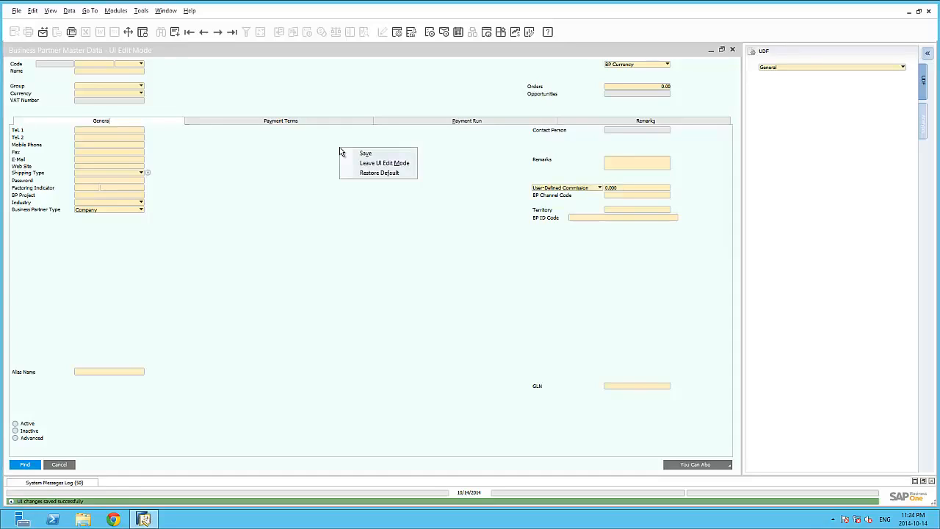
left_click(356, 153)
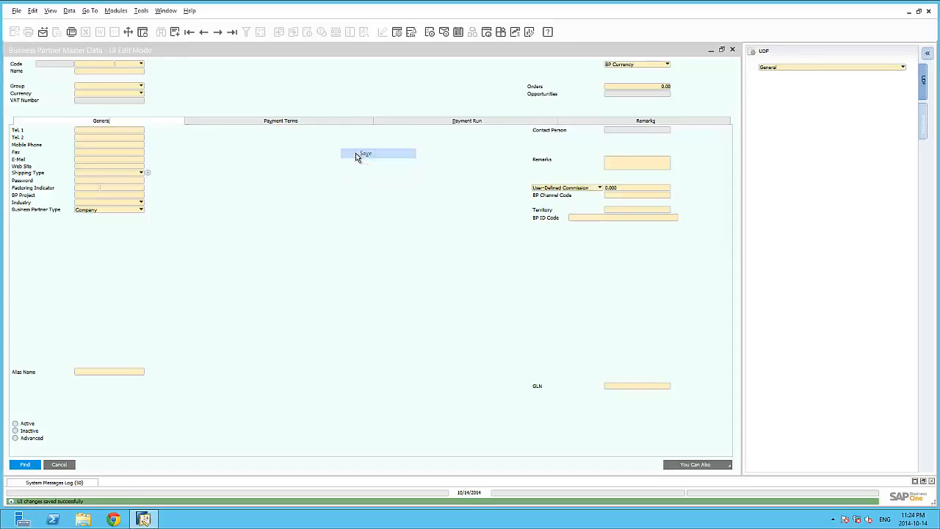
right_click(357, 154)
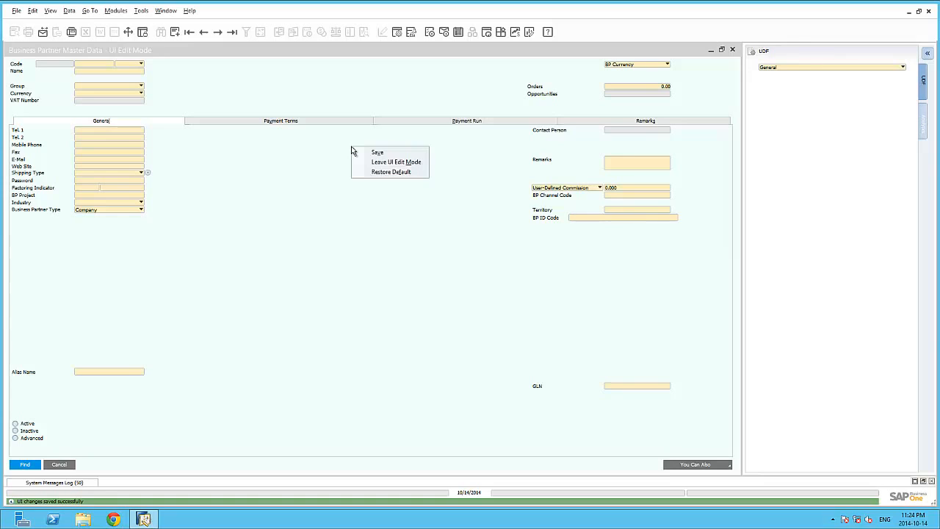
left_click(386, 165)
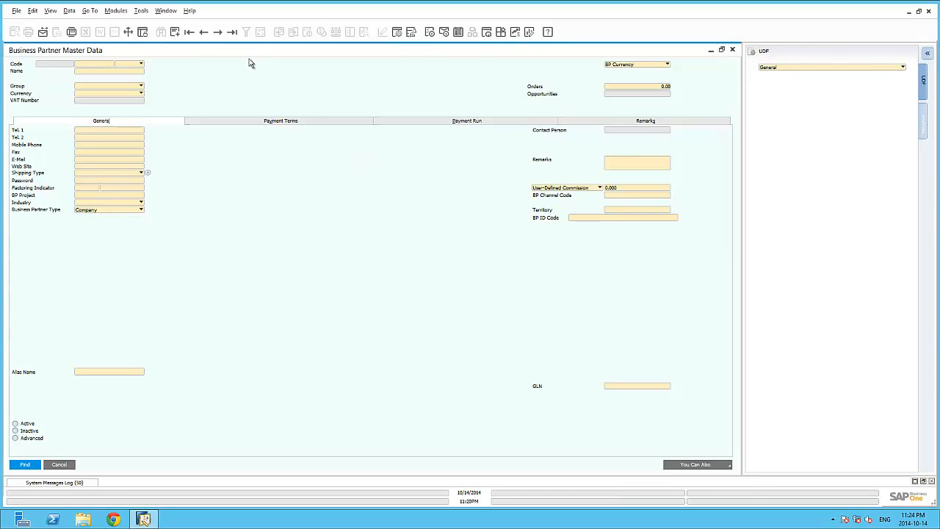
Step: Check the customised layout on the first business partner record and close the form
left_click(189, 33)
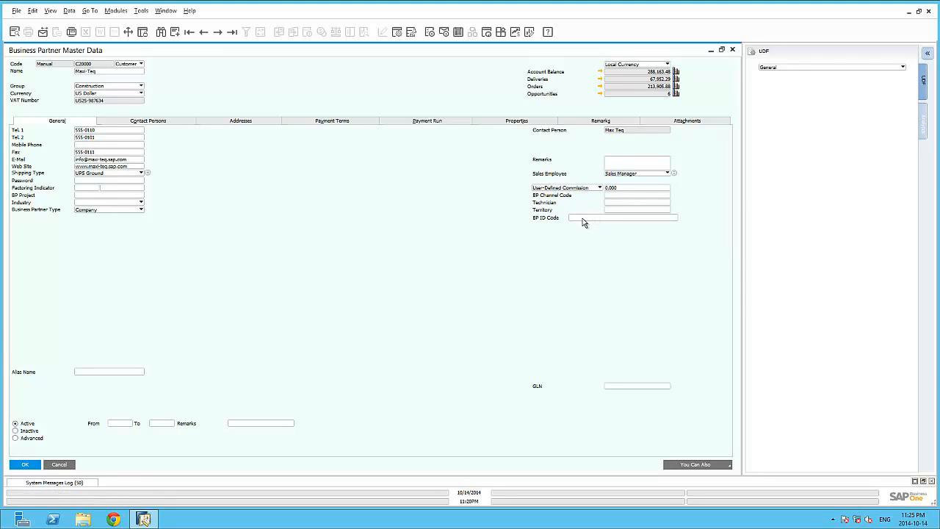
left_click(733, 52)
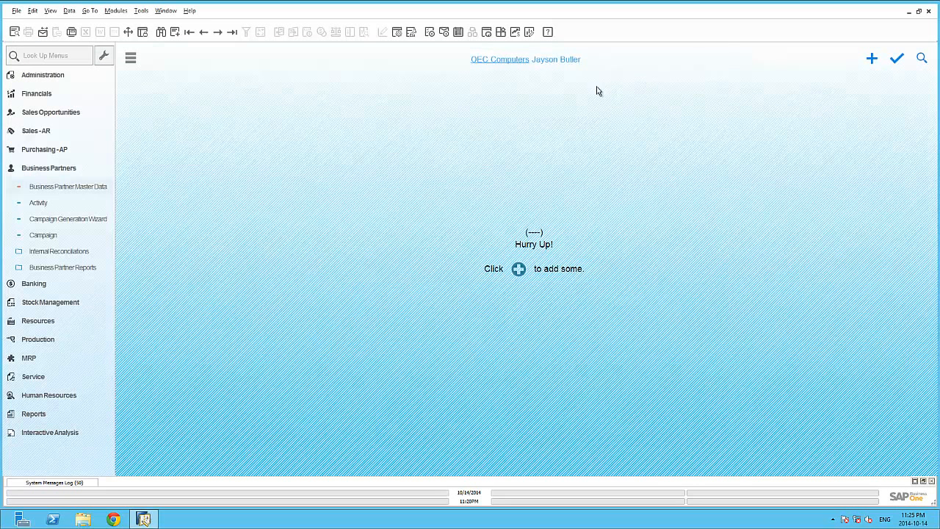
Step: Open the UI Configuration Template utility and examine the forms and assigned users of the MyUI template
left_click(75, 76)
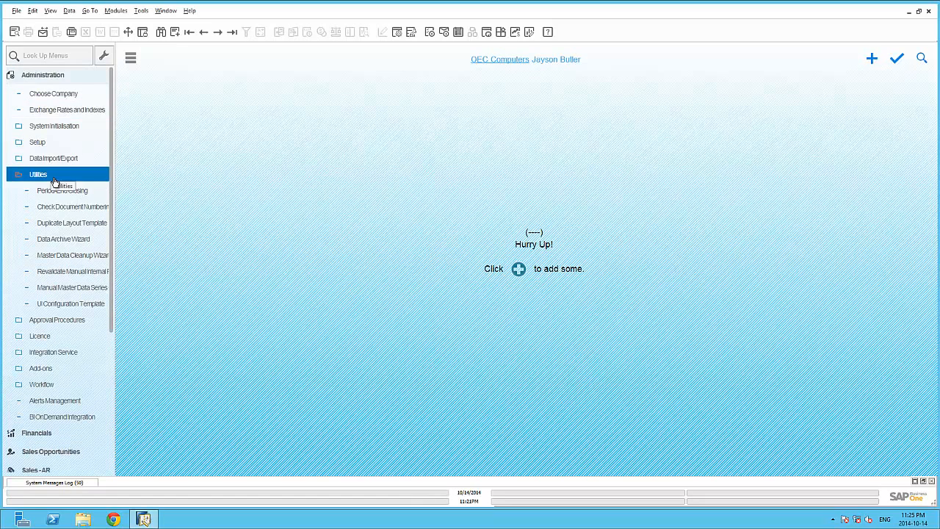
left_click(78, 305)
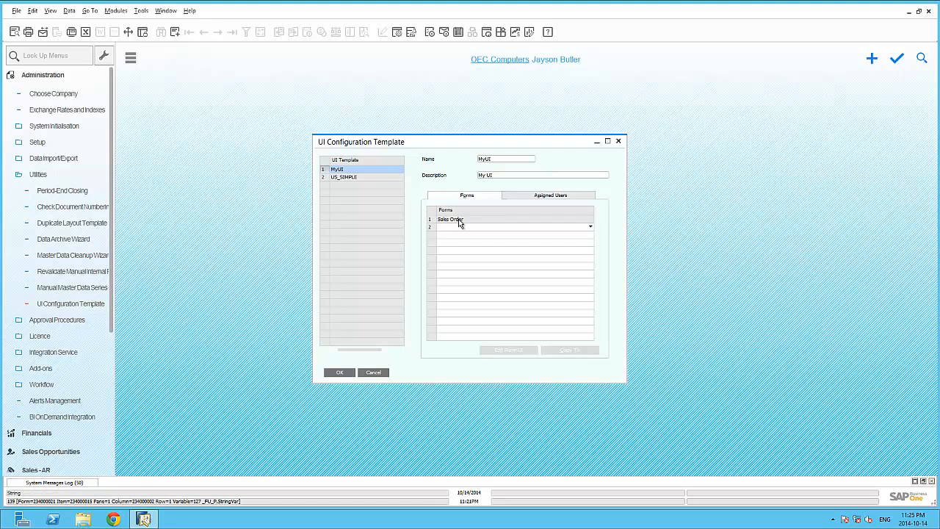
left_click(549, 197)
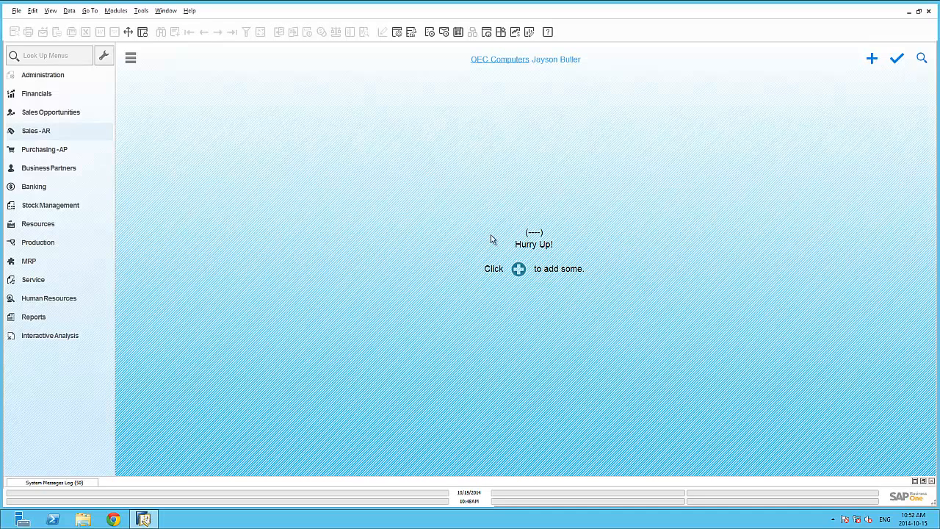
Step: Start an AR Invoice for Earthshaker Corporation to examine its default Document Date, and cancel the invoice
left_click(69, 137)
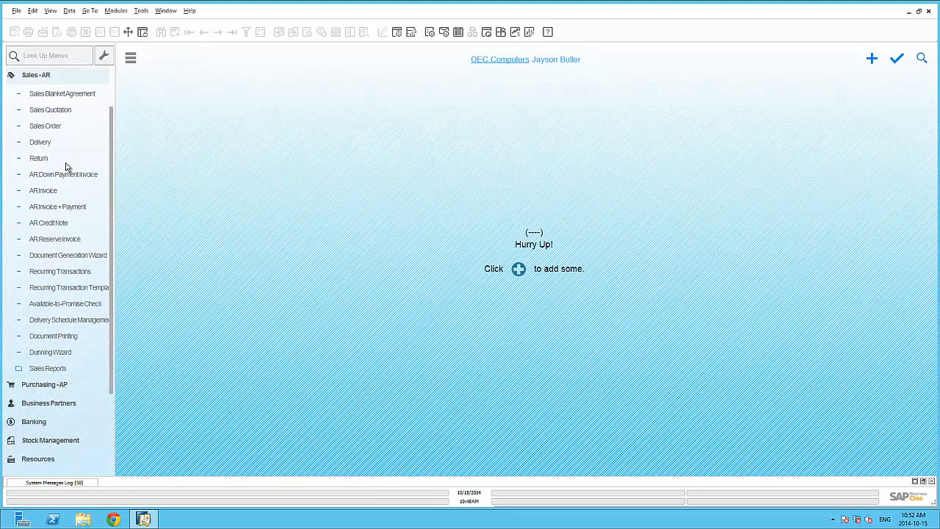
left_click(67, 191)
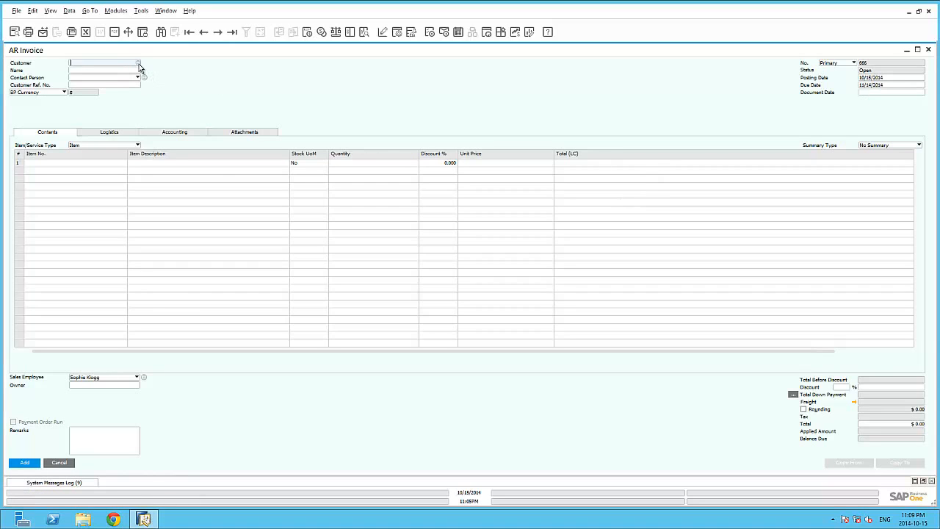
left_click(138, 64)
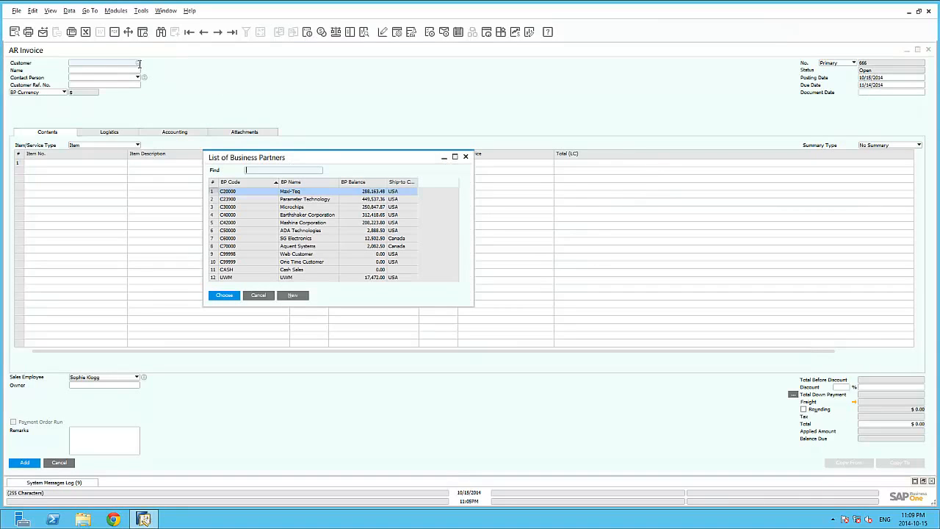
left_click(255, 216)
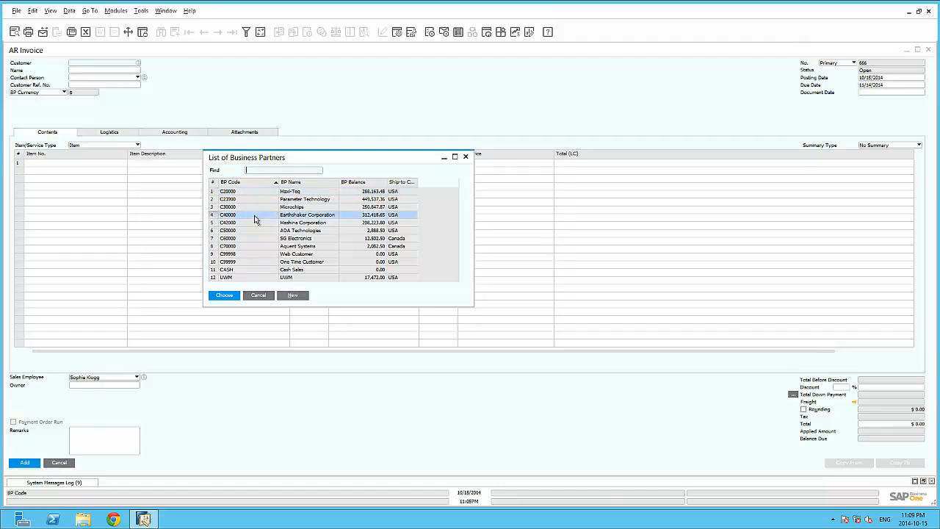
left_click(229, 295)
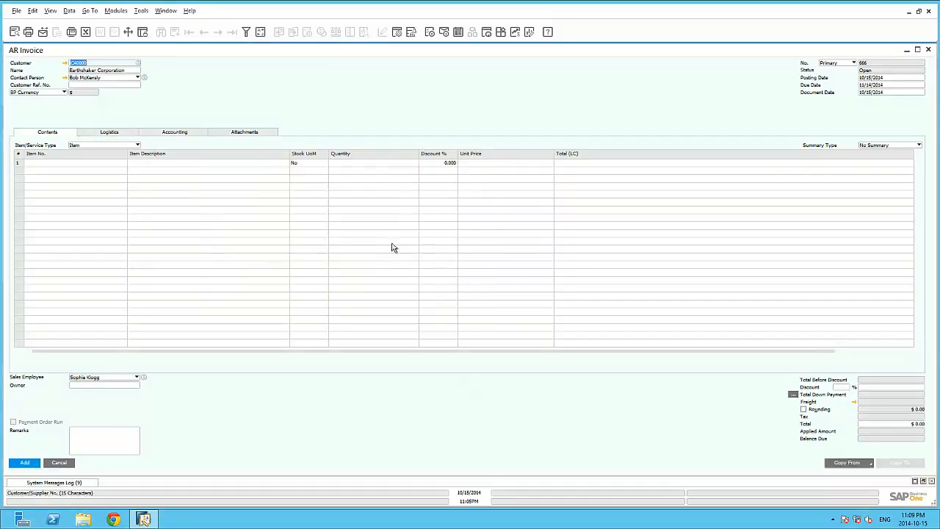
left_click(887, 93)
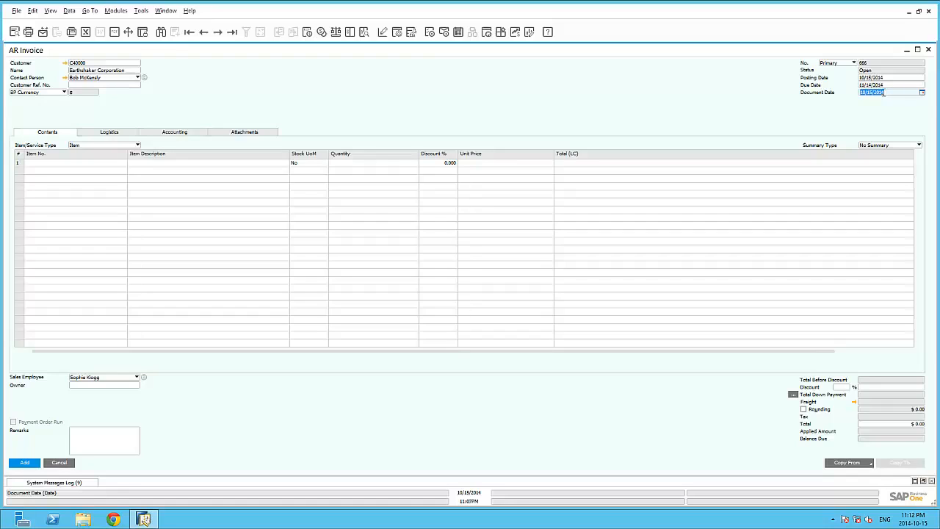
left_click(59, 462)
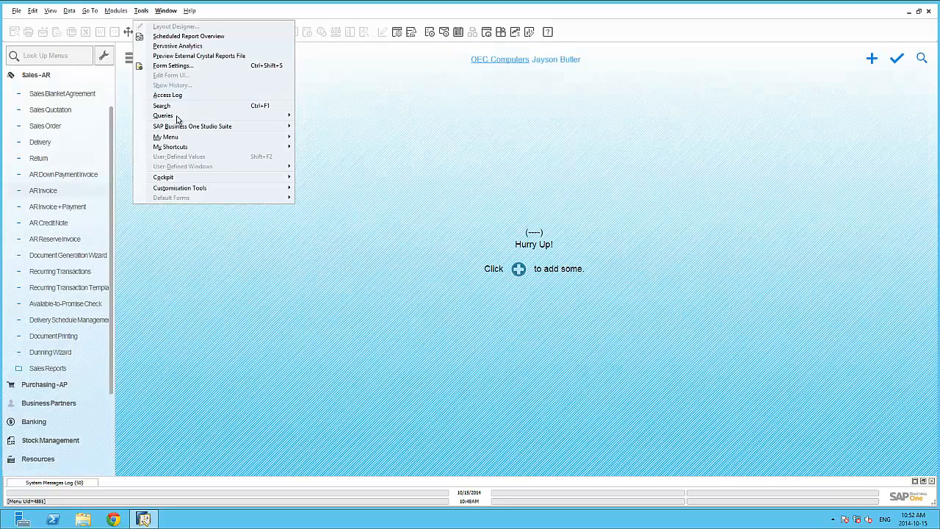
Step: Run the saved Blank Date query from the FMS category in Query Manager to review it, and close both windows
mouse_move(176, 120)
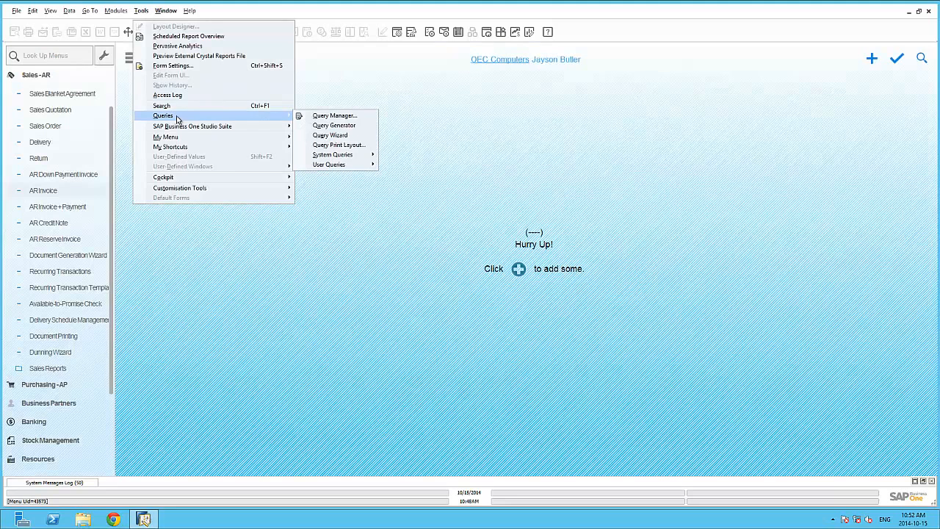
left_click(323, 119)
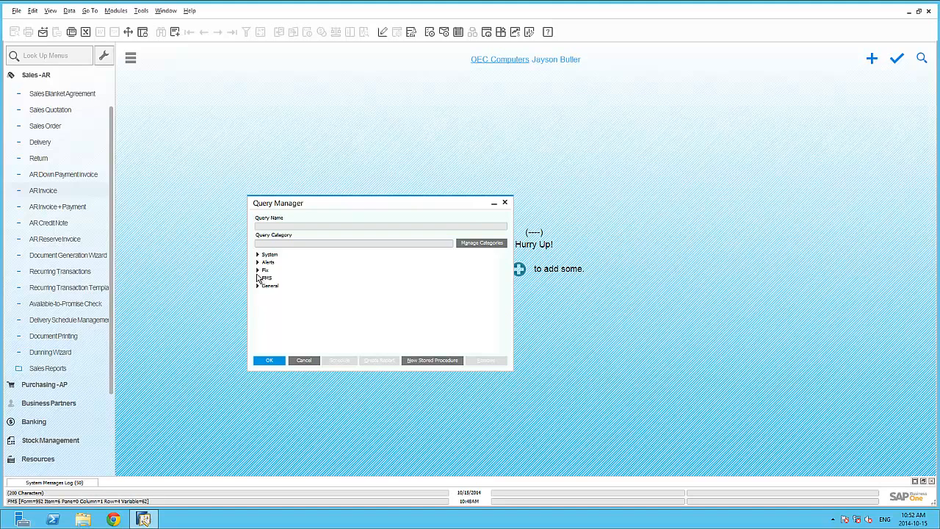
left_click(258, 279)
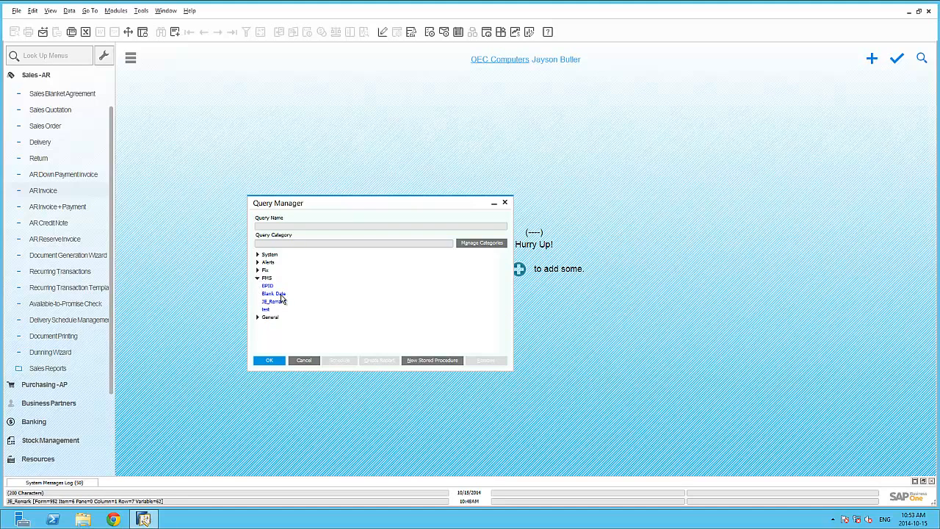
double_click(278, 293)
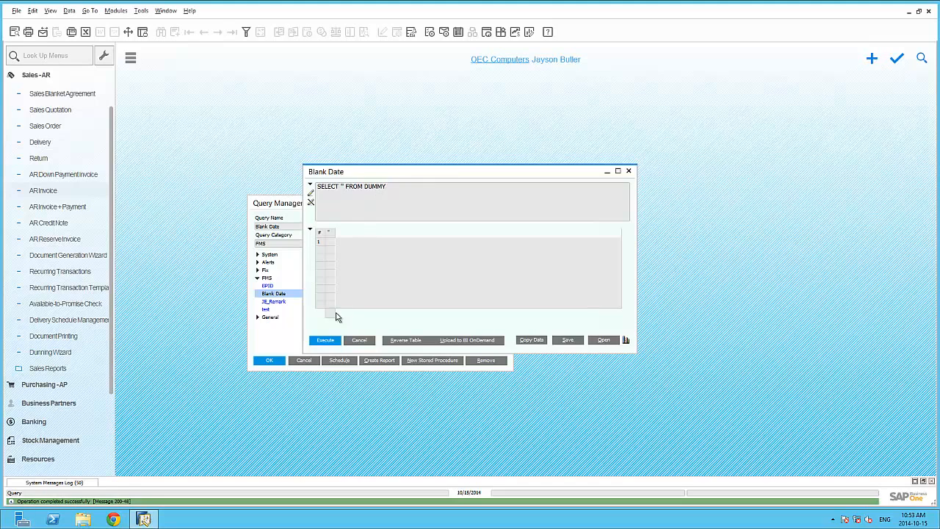
left_click(360, 340)
left_click(308, 366)
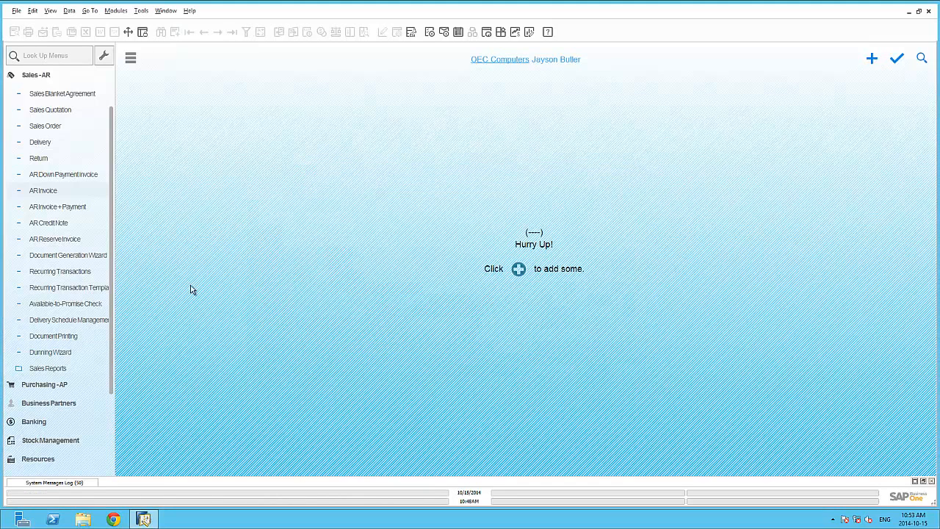
Step: Open a new AR Invoice and assign the saved FMS query Blank Date to its Document Date field as a user-defined value
left_click(81, 193)
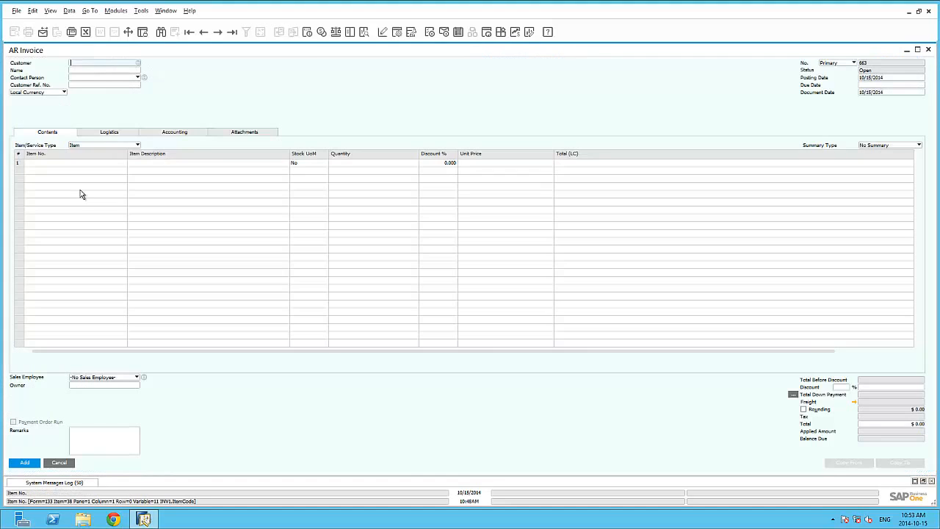
left_click(887, 93)
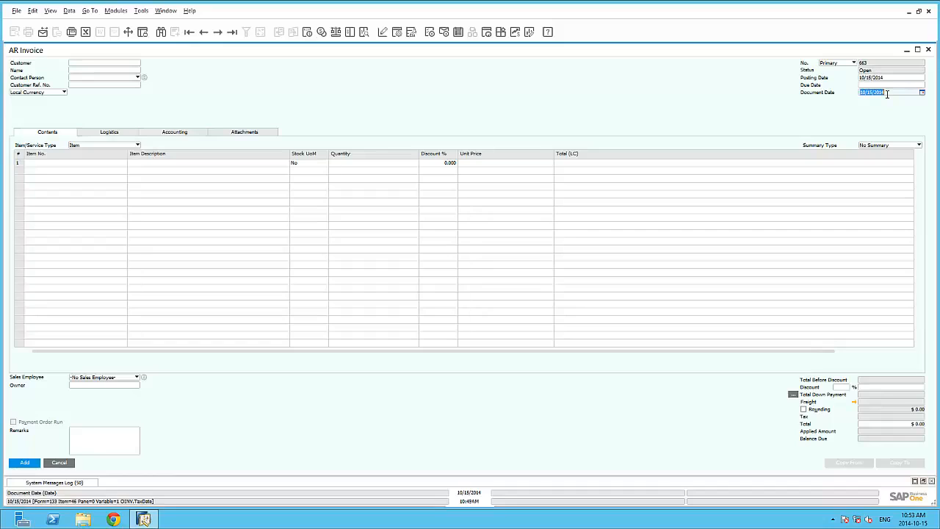
key("alt+shift+F2")
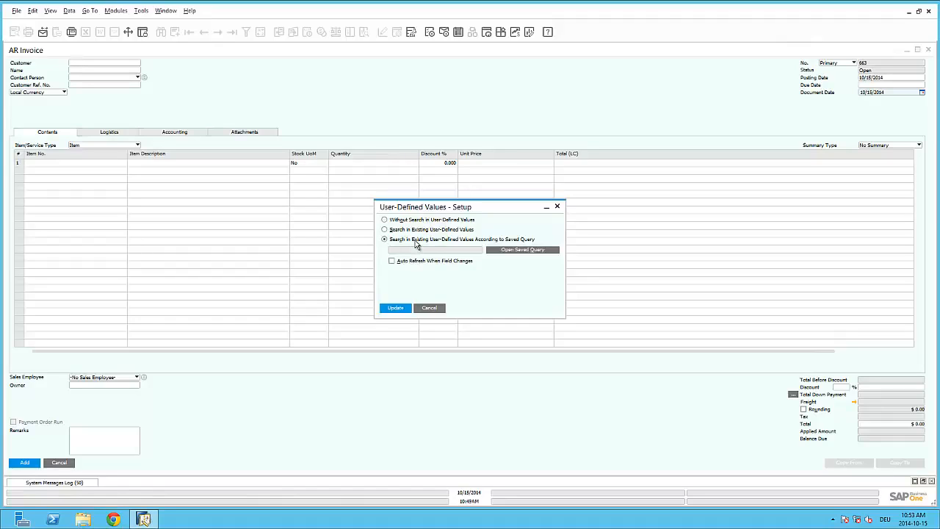
left_click(523, 251)
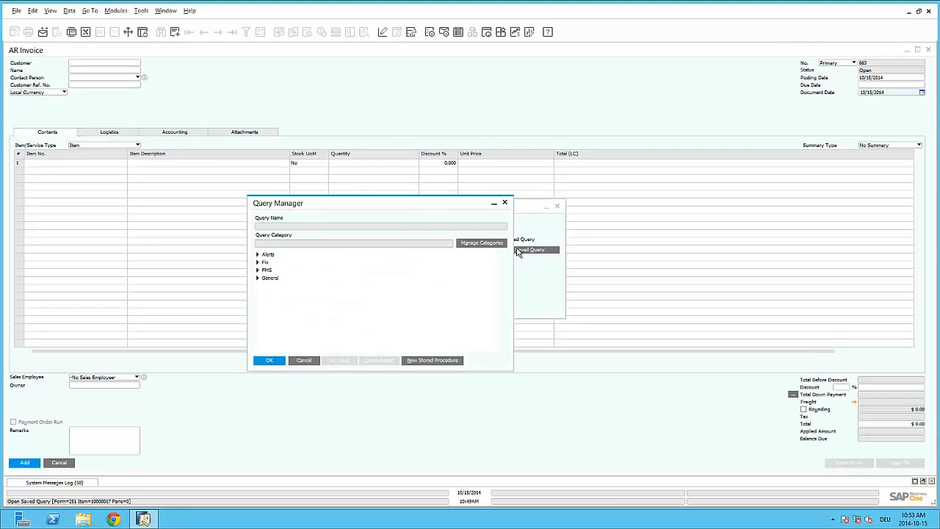
left_click(257, 270)
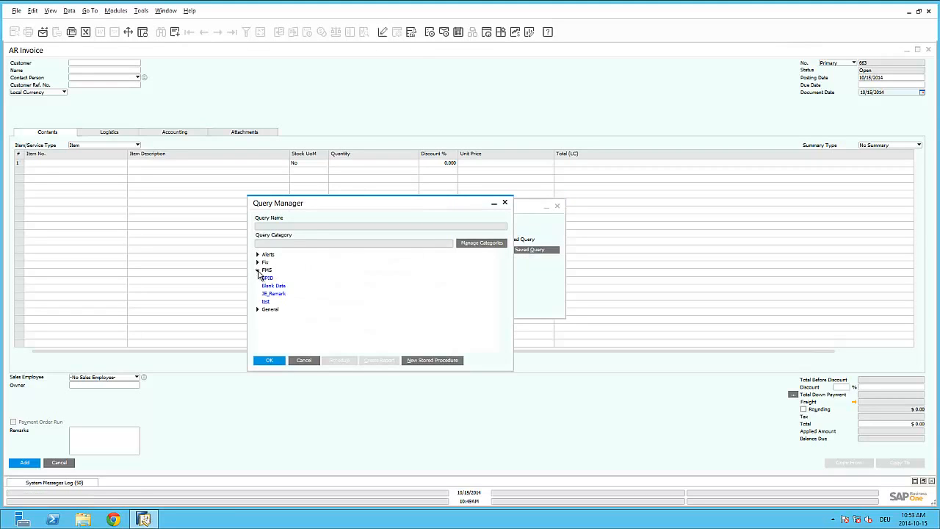
left_click(270, 285)
double_click(273, 287)
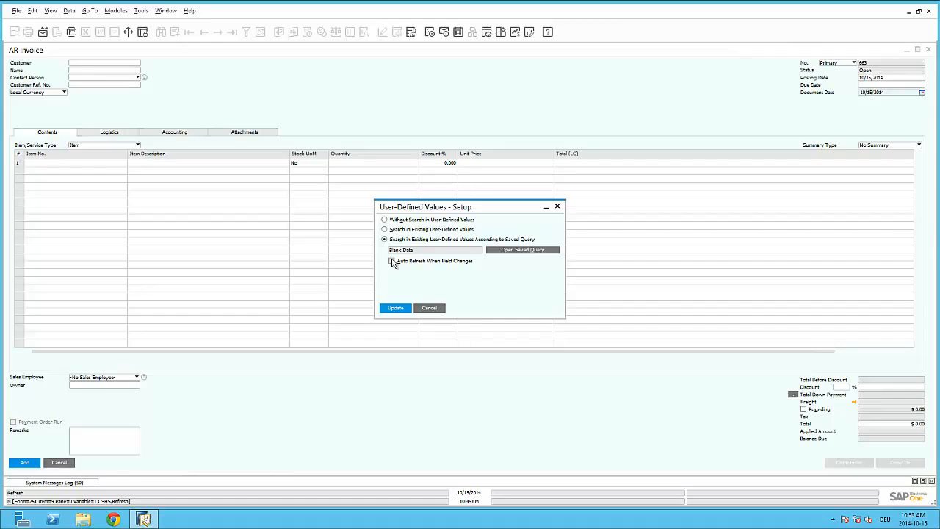
Step: Set the Document Date query to auto refresh when Customer/Supplier No. changes, and save the user-defined value setup
left_click(391, 261)
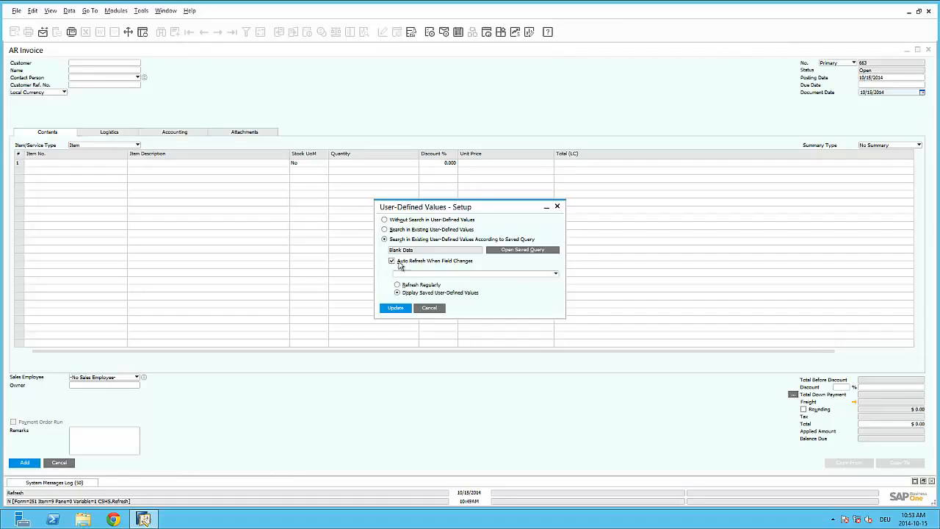
left_click(409, 274)
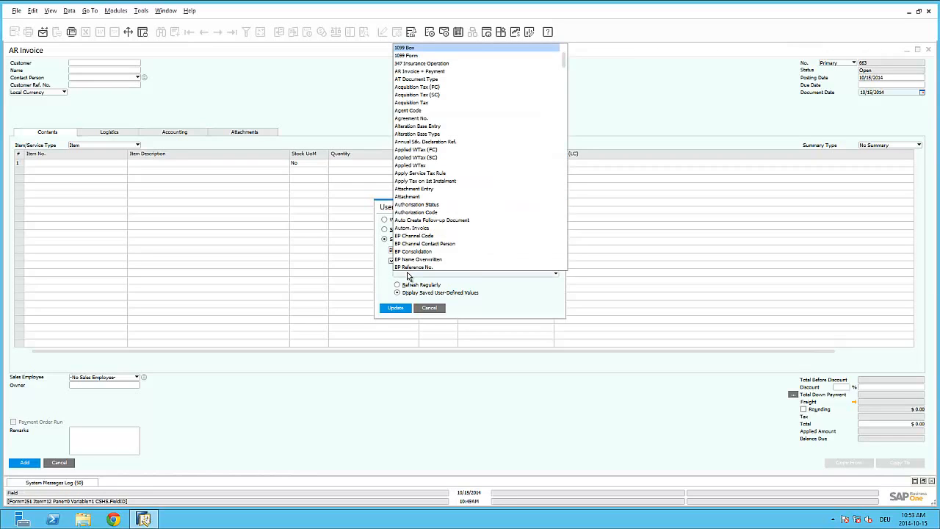
scroll(441, 253, "down", 15)
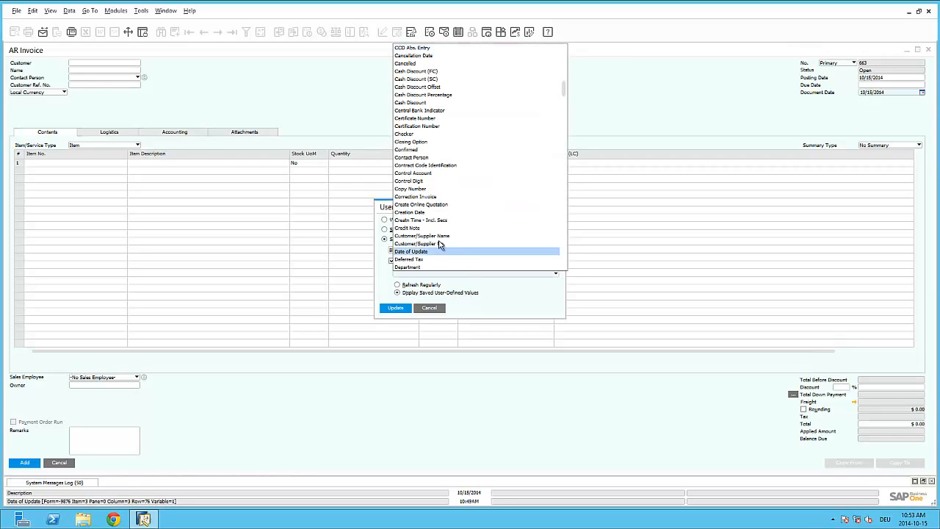
left_click(439, 243)
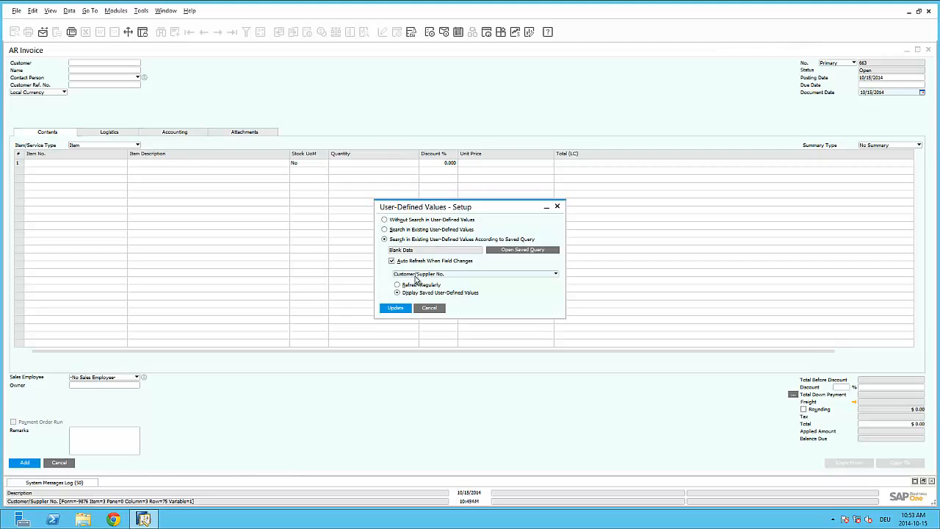
left_click(398, 309)
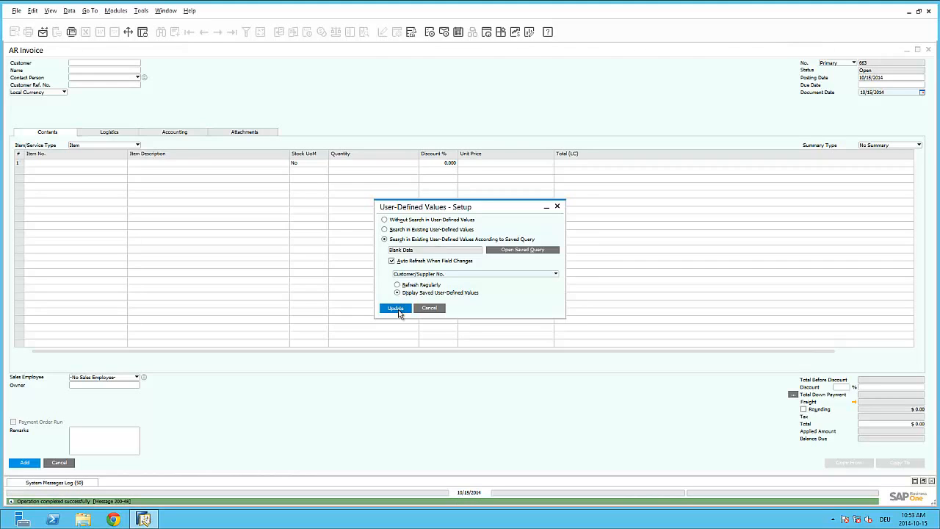
Step: Choose Earthshaker Corporation as the invoice customer to test the blank Document Date, and enter a date manually
left_click(118, 65)
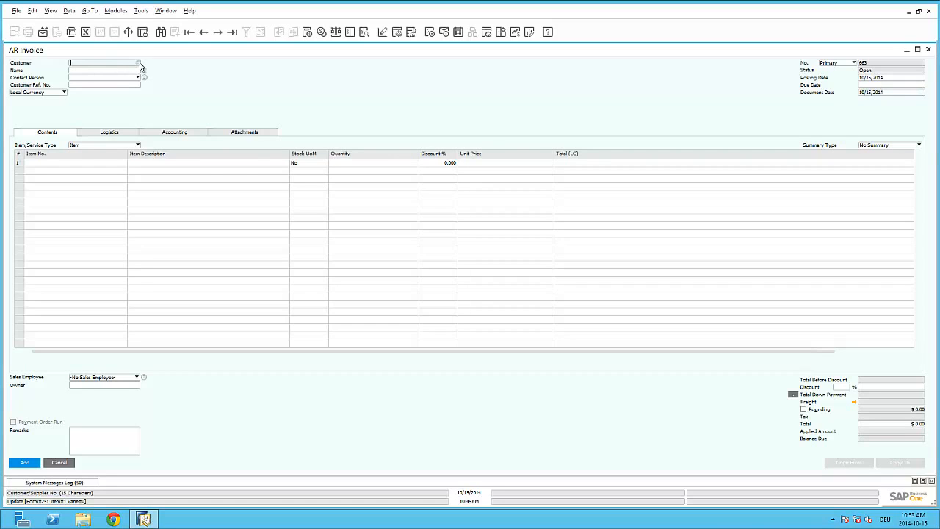
left_click(140, 63)
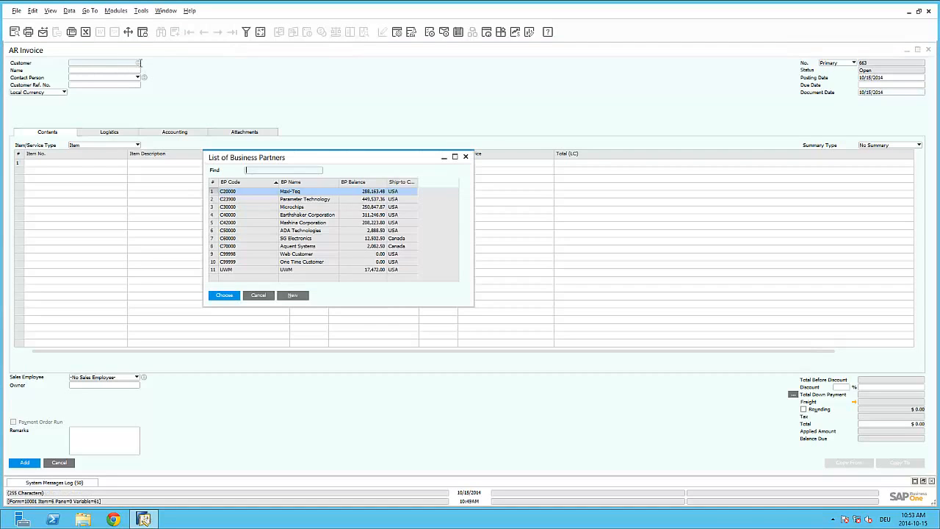
double_click(253, 216)
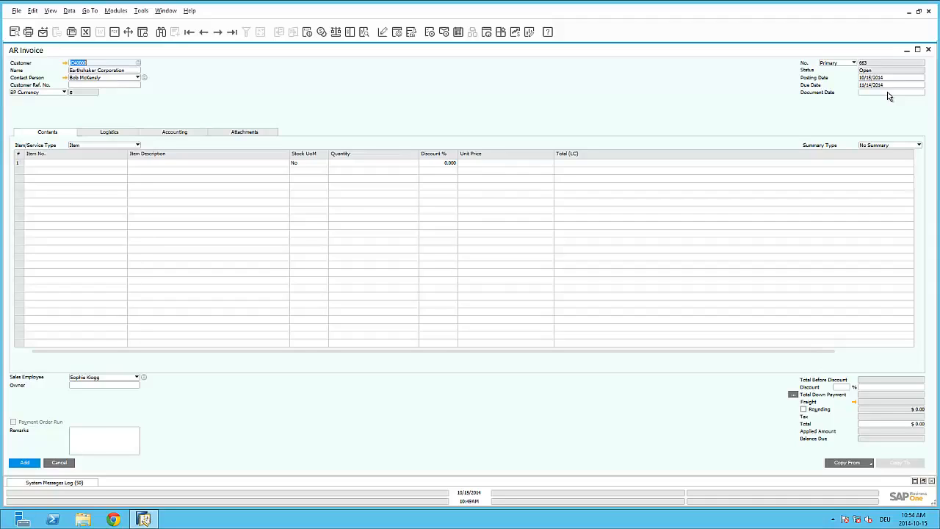
left_click(887, 92)
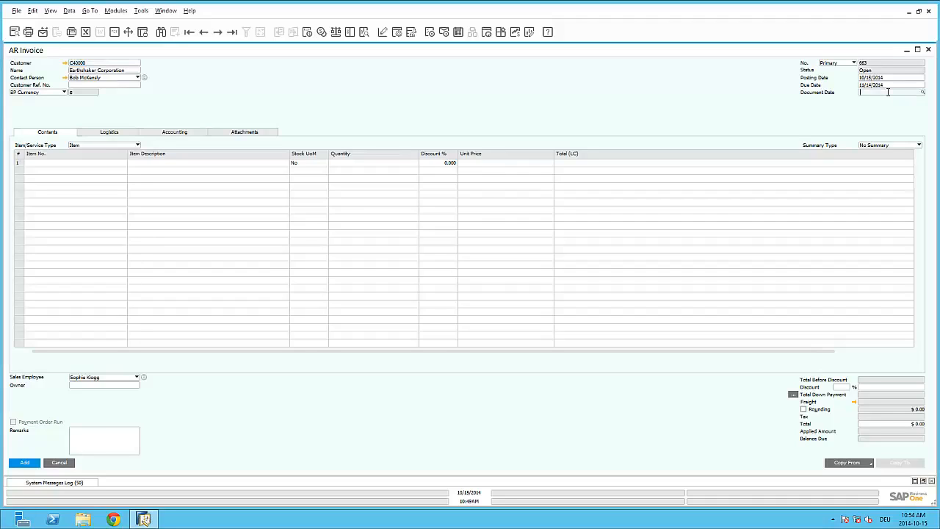
type("13/2014")
key("Tab")
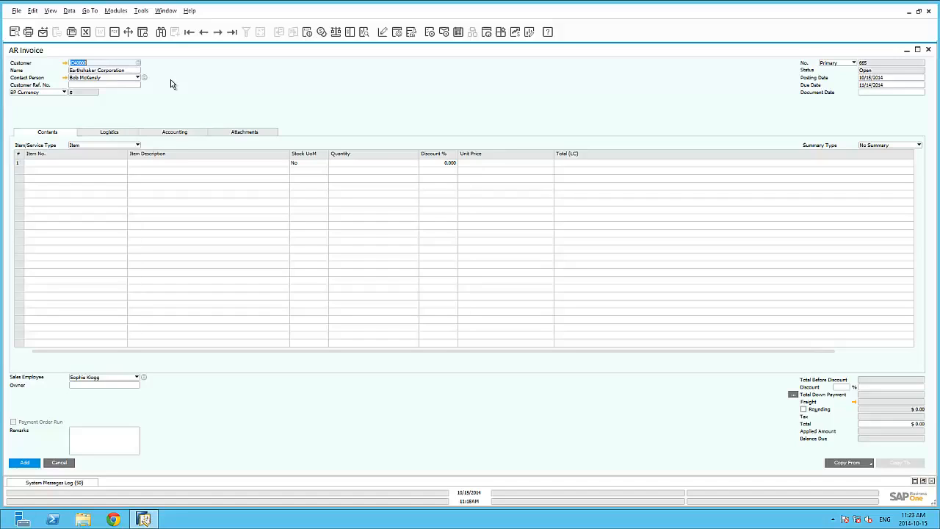
Step: Examine the invoice's accounting details and the BP ID Code in Earthshaker Corporation's master data, and return to the invoice
left_click(173, 135)
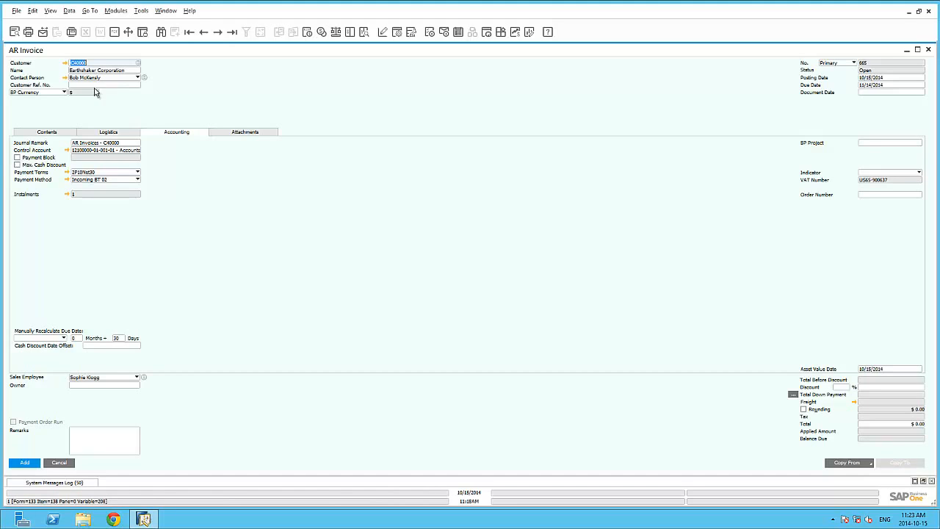
left_click(66, 62)
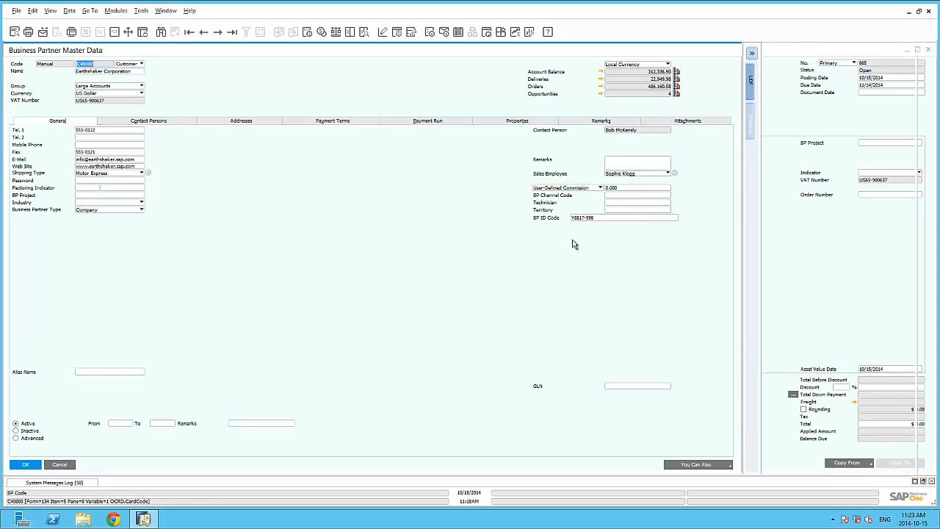
left_click(772, 218)
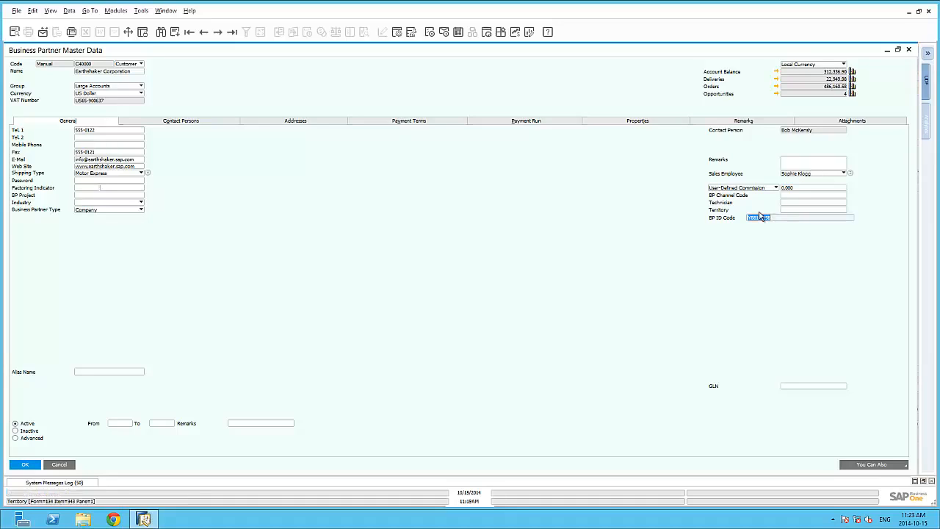
left_click(52, 14)
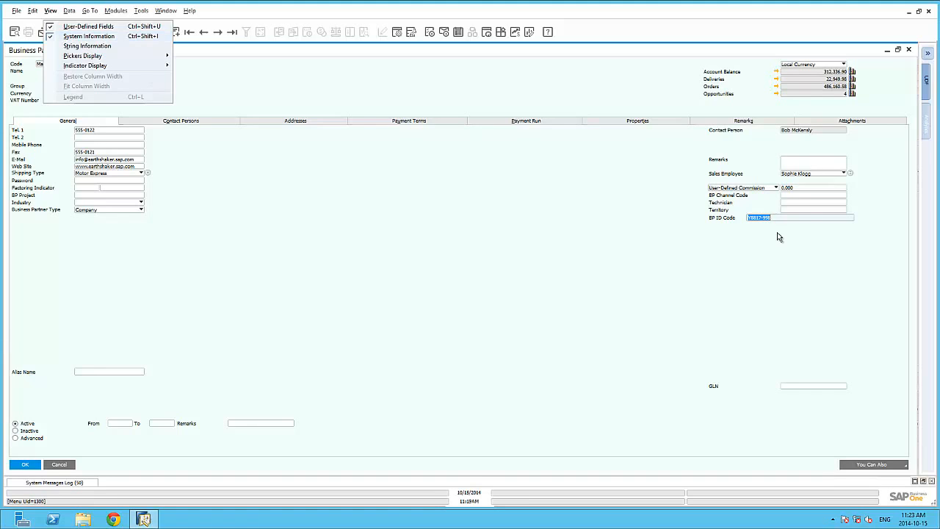
left_click(793, 218)
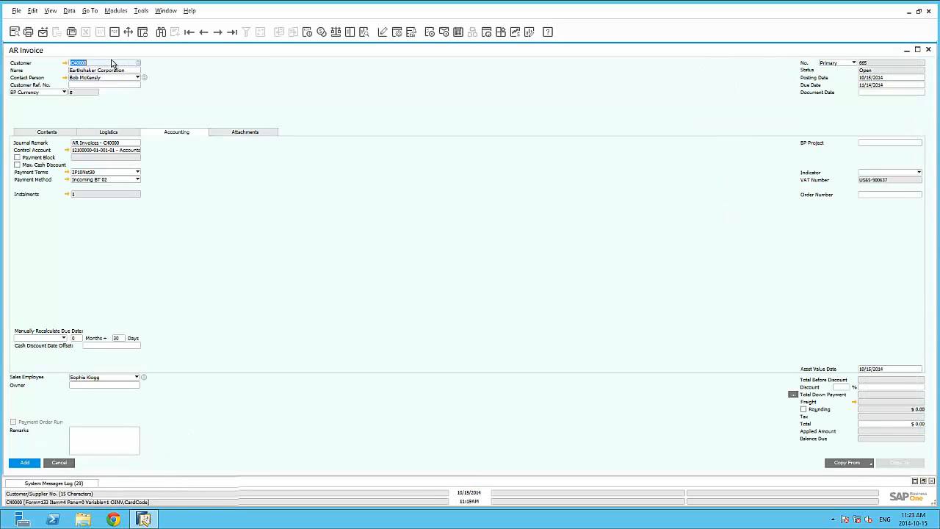
Step: Open the saved JE_Remark query from the FMS category in Query Manager to review its SQL, and close both windows
left_click(112, 63)
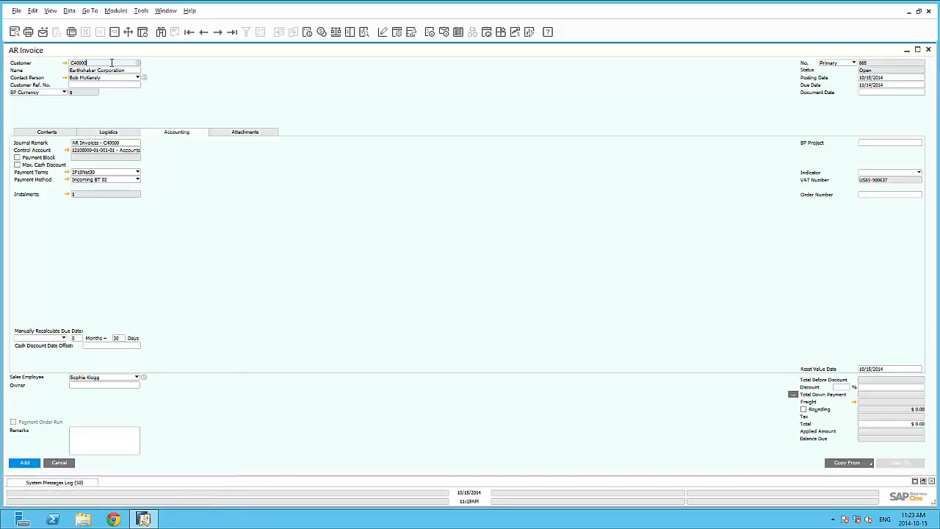
left_click(141, 11)
mouse_move(172, 117)
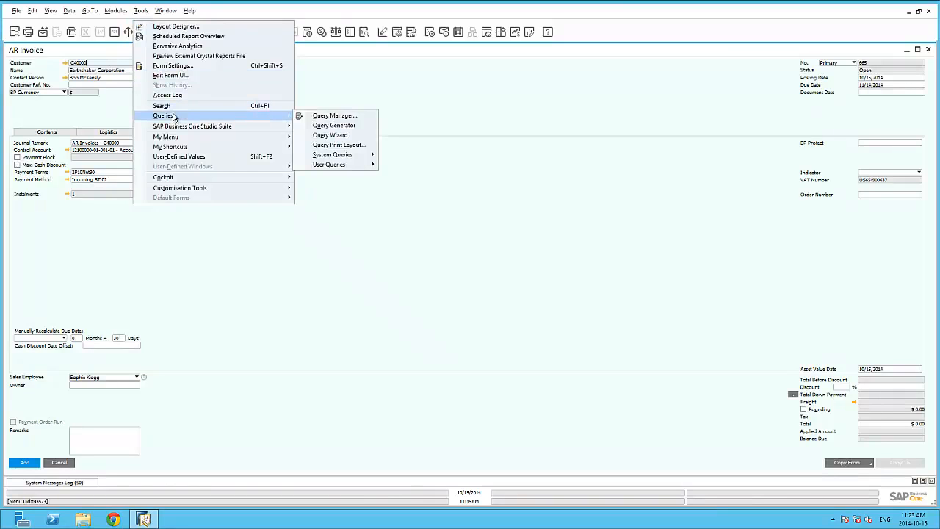
left_click(323, 116)
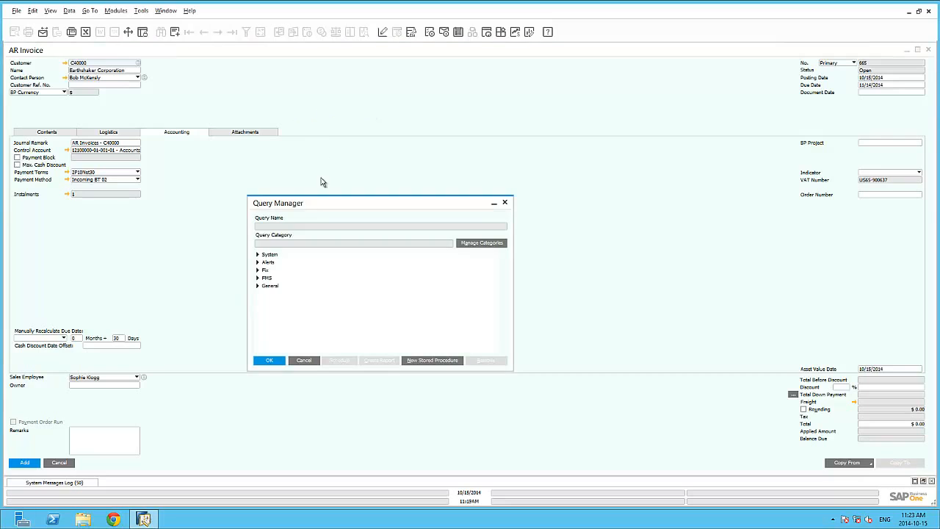
left_click(257, 278)
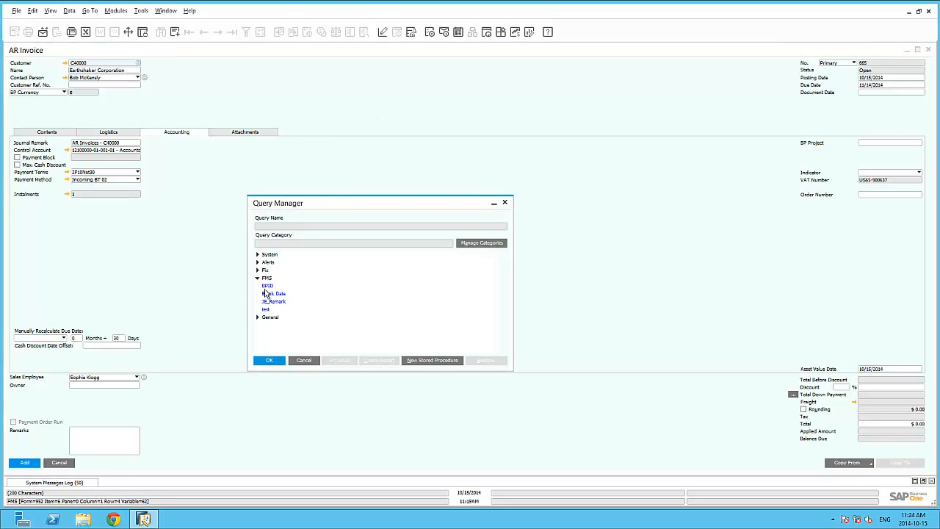
left_click(274, 303)
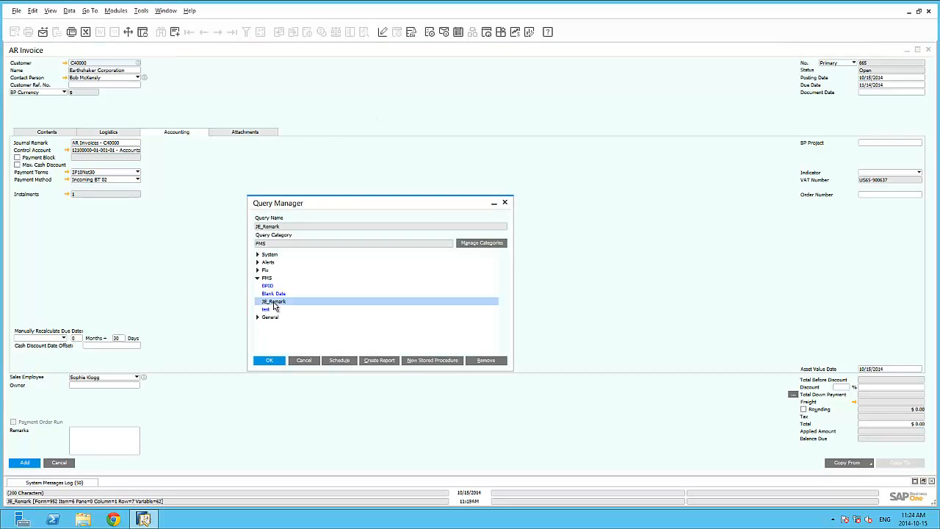
left_click(273, 361)
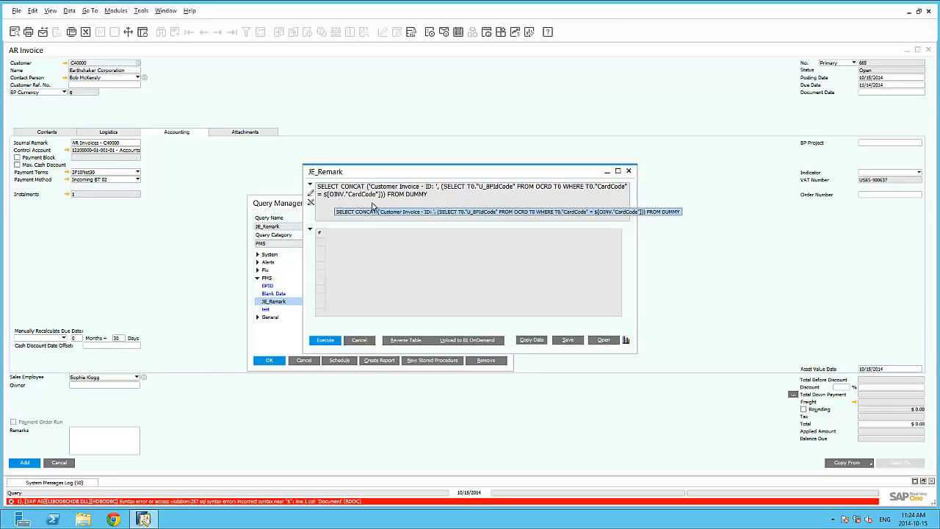
left_click(357, 343)
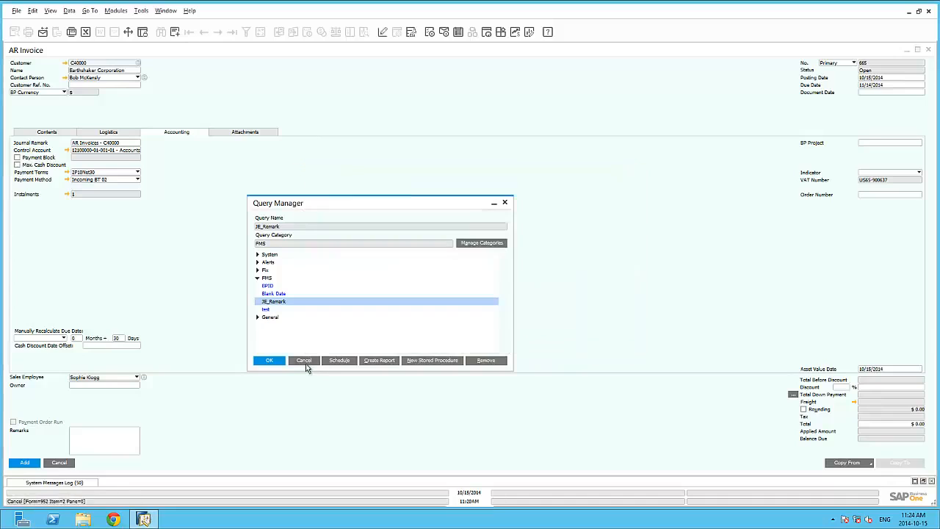
left_click(309, 362)
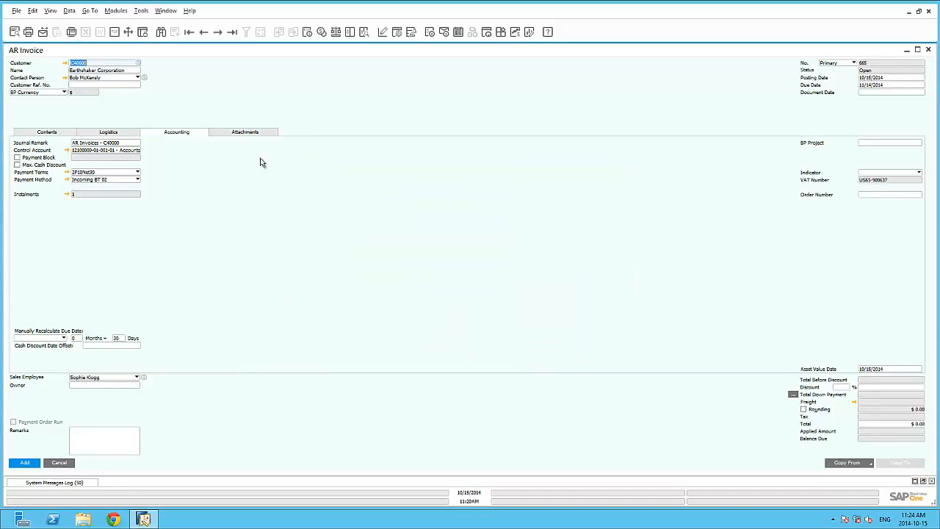
Step: Run the JE_Remark user query against the open AR Invoice to check its output, and close the result window
left_click(141, 11)
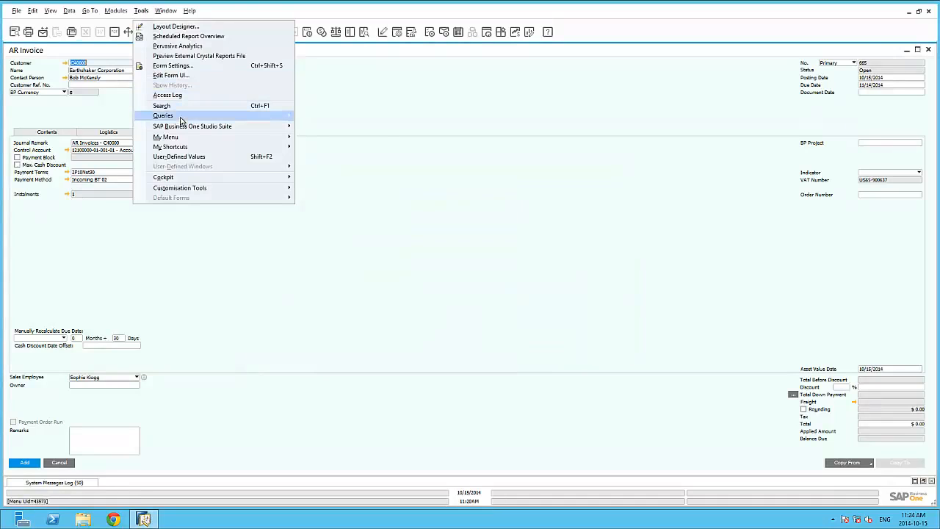
mouse_move(182, 120)
mouse_move(334, 165)
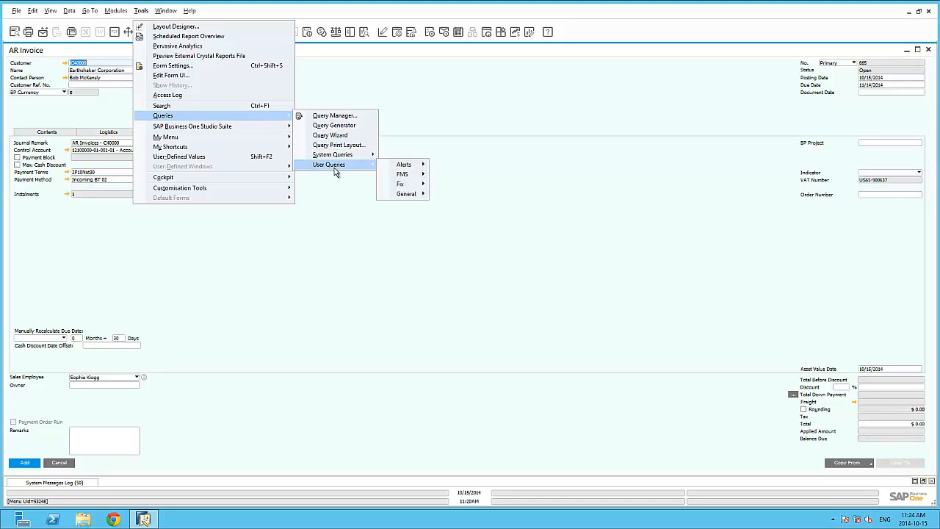
mouse_move(399, 175)
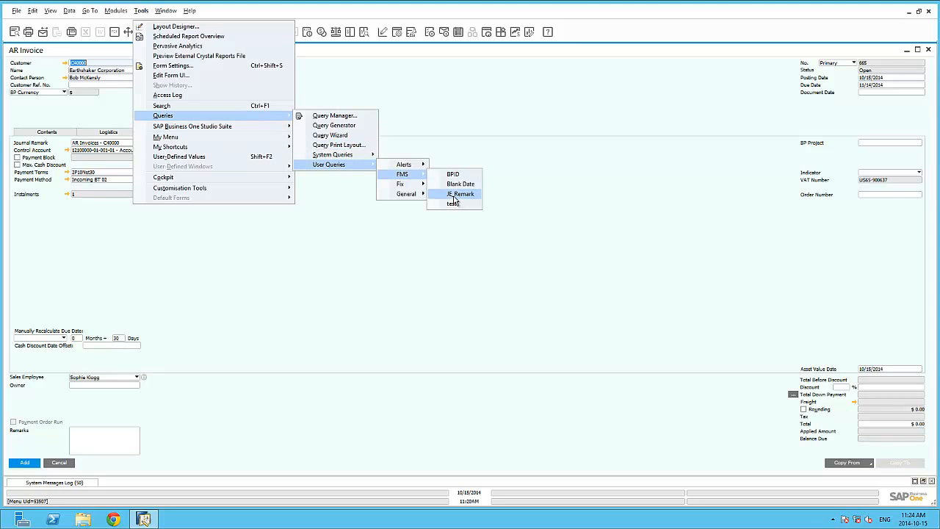
left_click(454, 197)
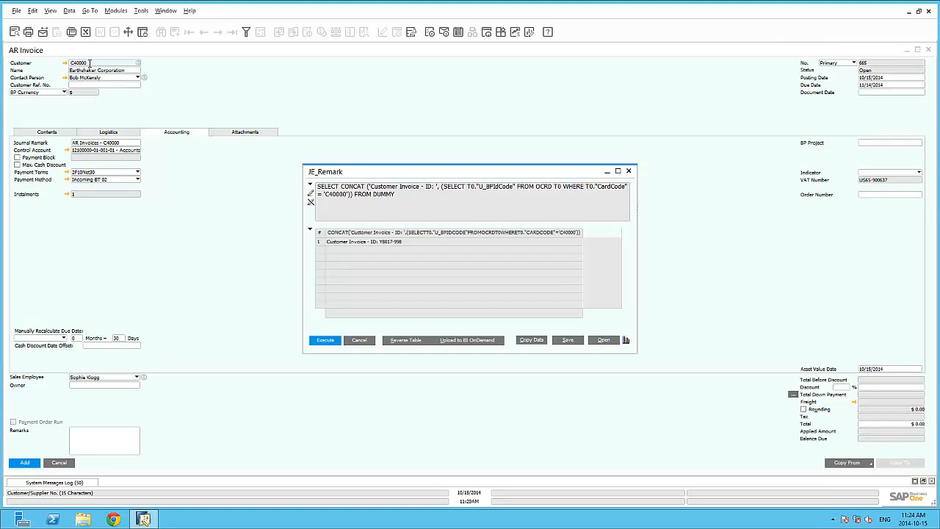
left_click(359, 340)
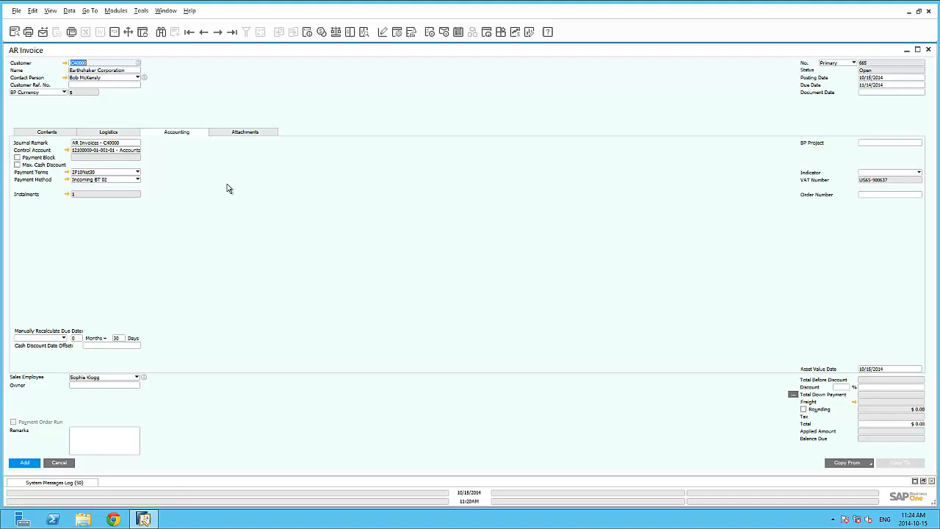
Step: Assign the saved JE_Remark query from the FMS category to the invoice's Journal Remark field as its user-defined value source
left_click(128, 143)
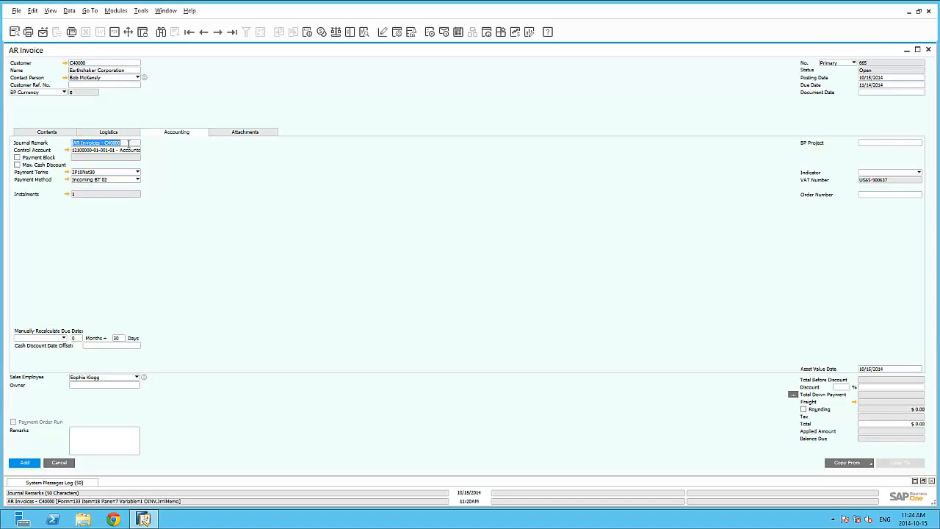
key("alt+shift+F2")
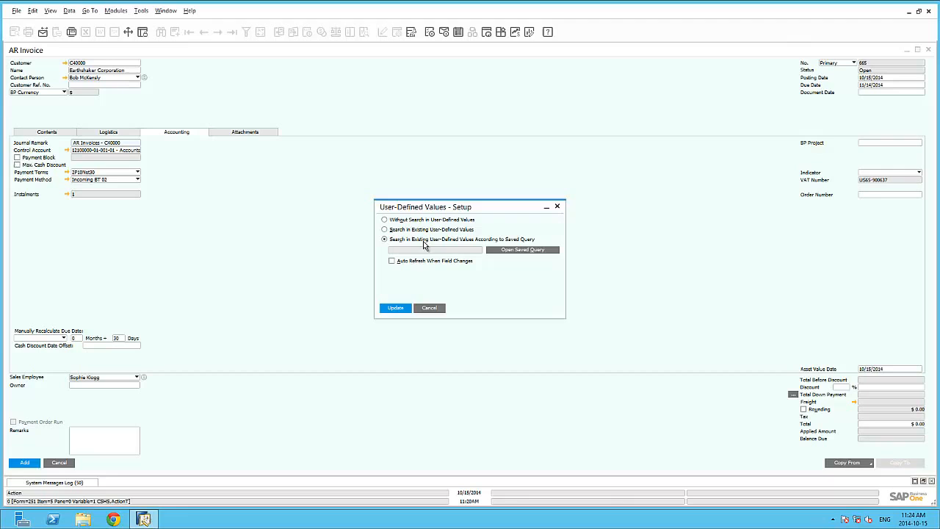
left_click(518, 250)
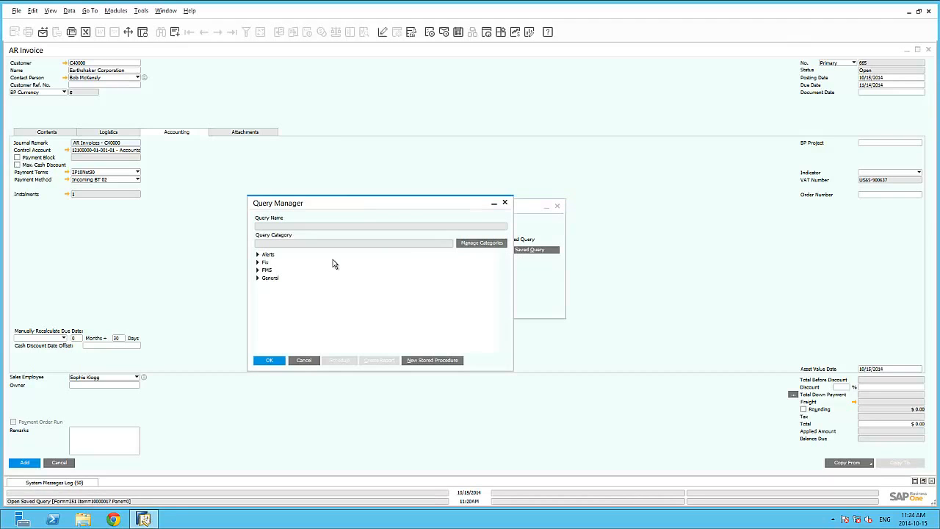
left_click(258, 270)
left_click(271, 293)
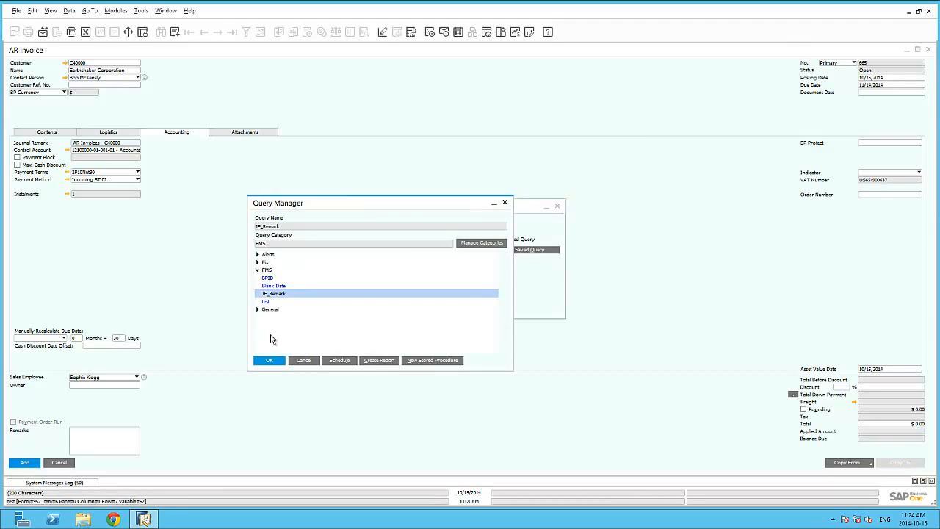
left_click(269, 360)
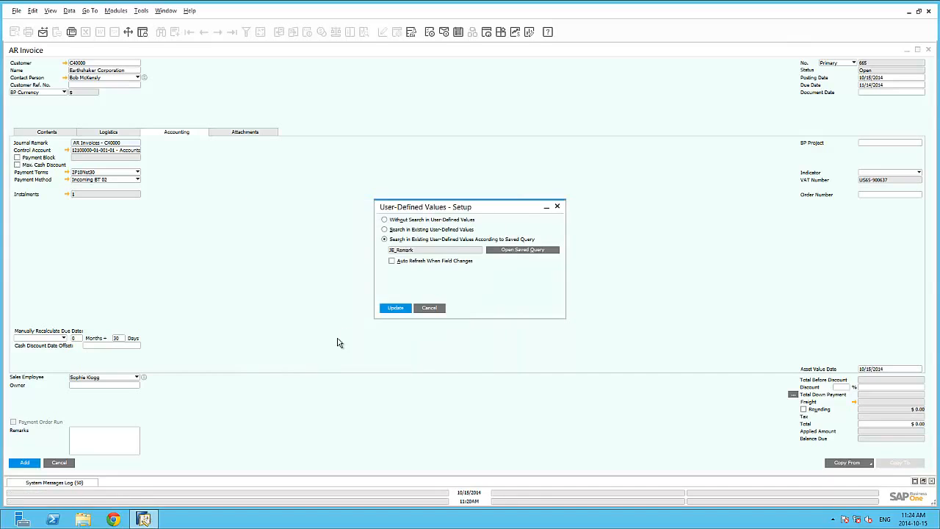
Step: Enable auto refresh of the Journal Remark when Document Date changes, and save the user-defined value setup
left_click(392, 260)
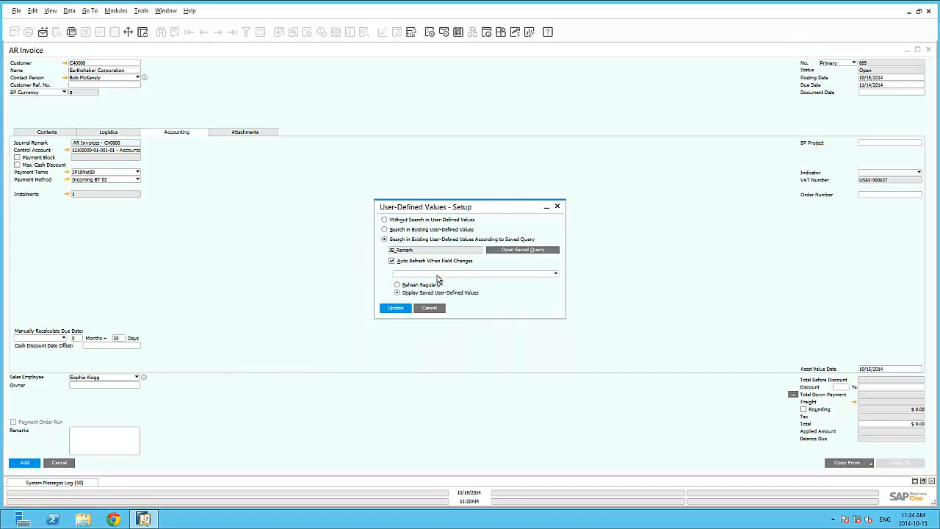
left_click(437, 276)
key("d")
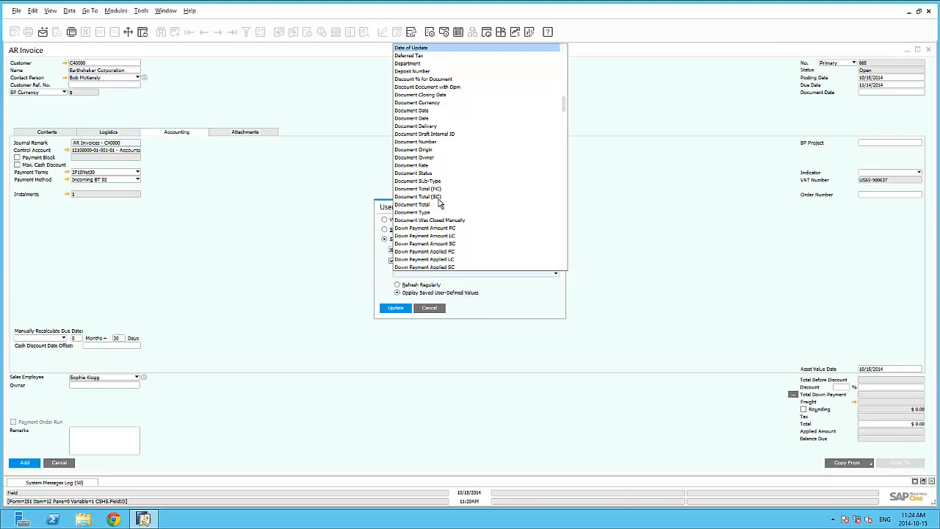
left_click(427, 119)
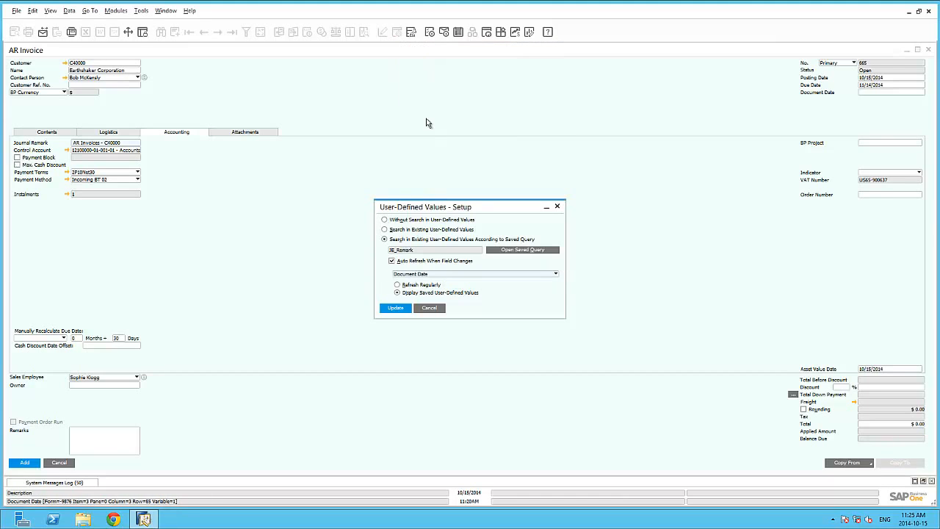
left_click(408, 309)
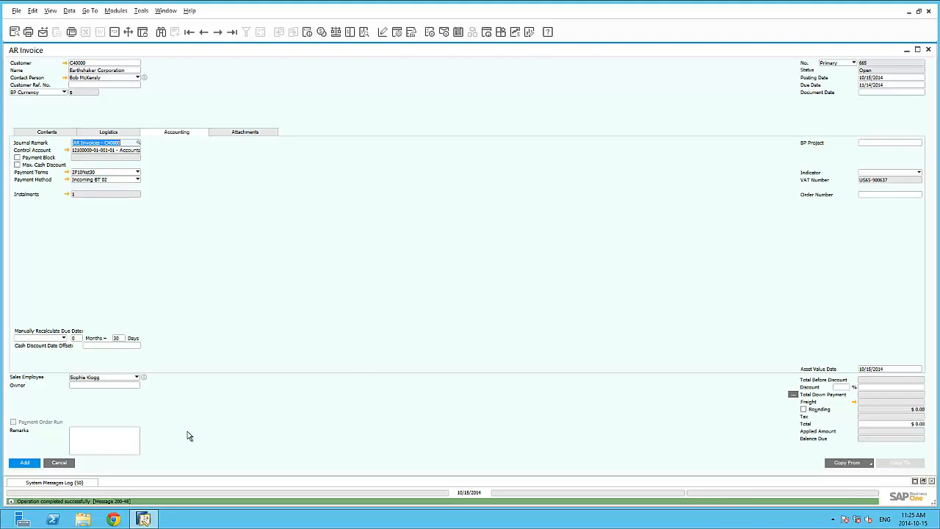
Step: Discard the open invoice and start a new AR Invoice for Earthshaker Corporation
left_click(60, 463)
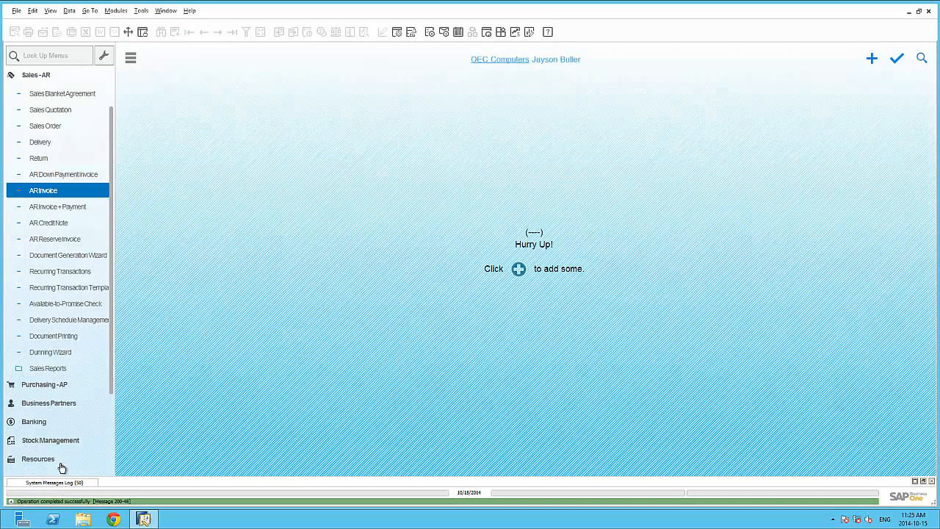
left_click(62, 193)
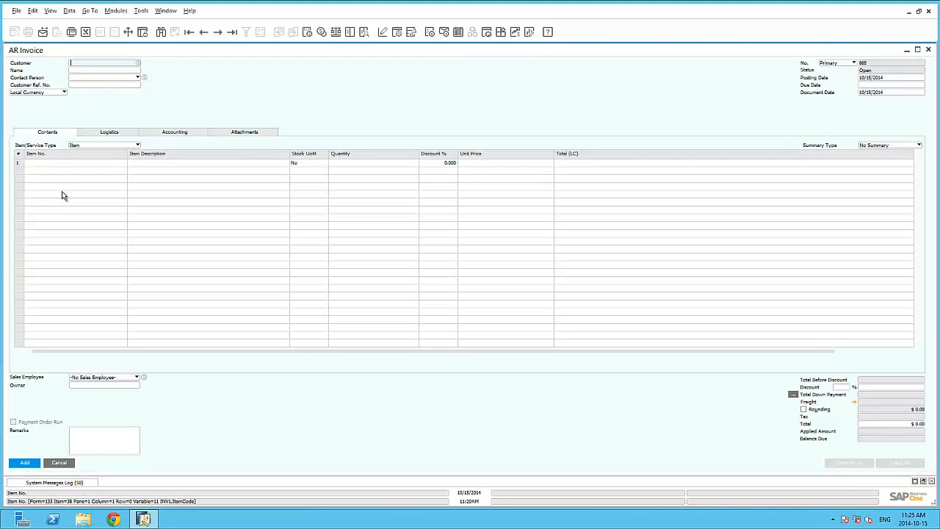
key("Tab")
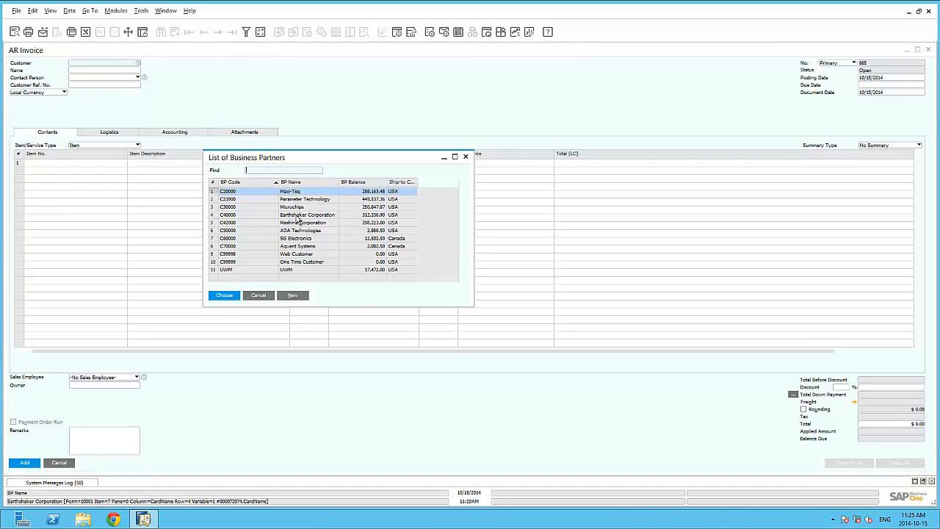
double_click(297, 215)
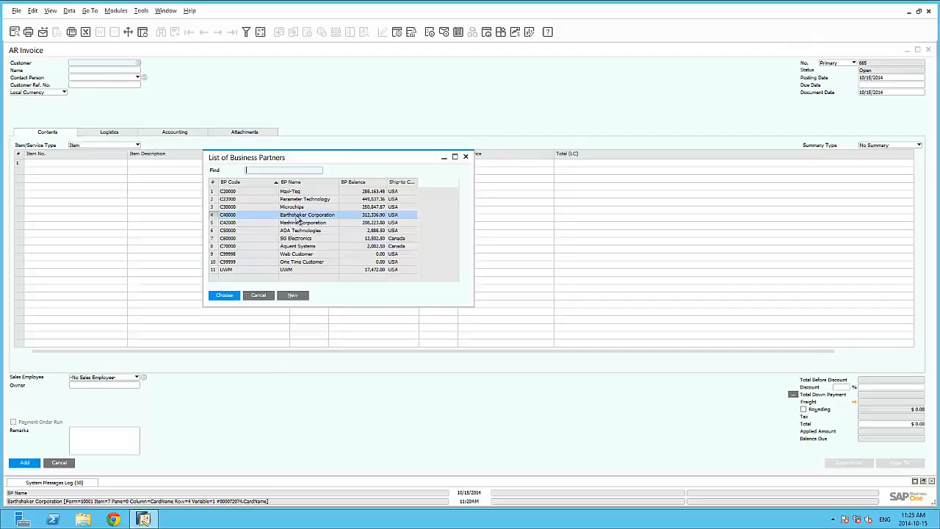
Step: With the invoice's accounting details shown, set the Document Date to 10/13/2014 to trigger the Journal Remark query
left_click(185, 132)
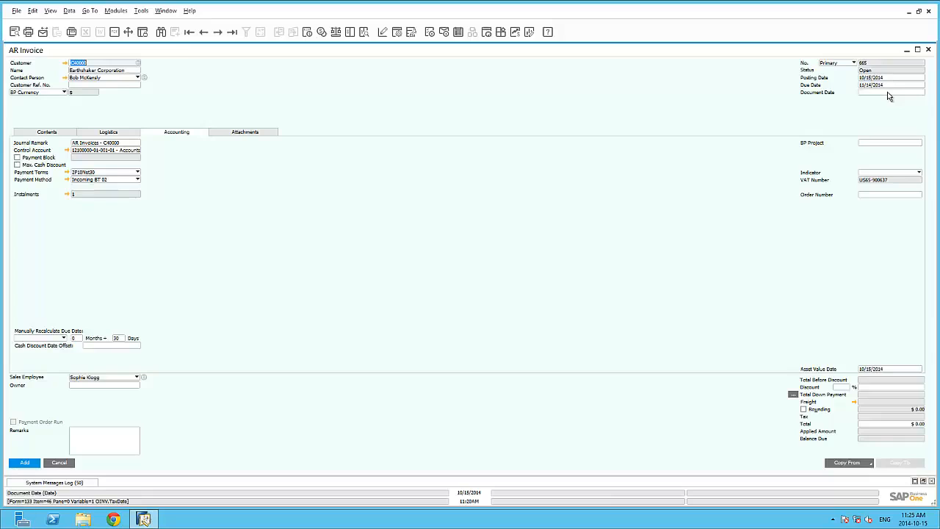
left_click(888, 92)
key("Tab")
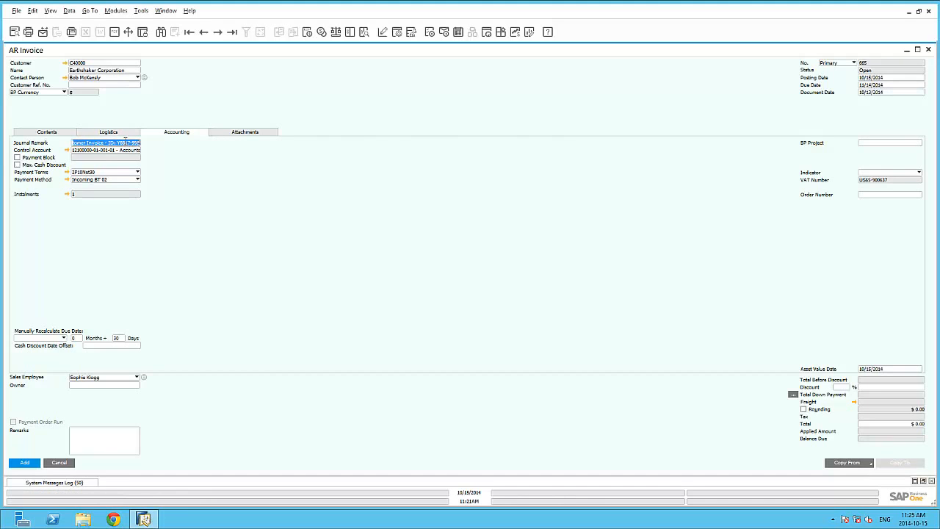
Step: Enter the WLAN Card item (C00005) on the first invoice line and add the invoice, accepting that it becomes unchangeable
left_click(58, 132)
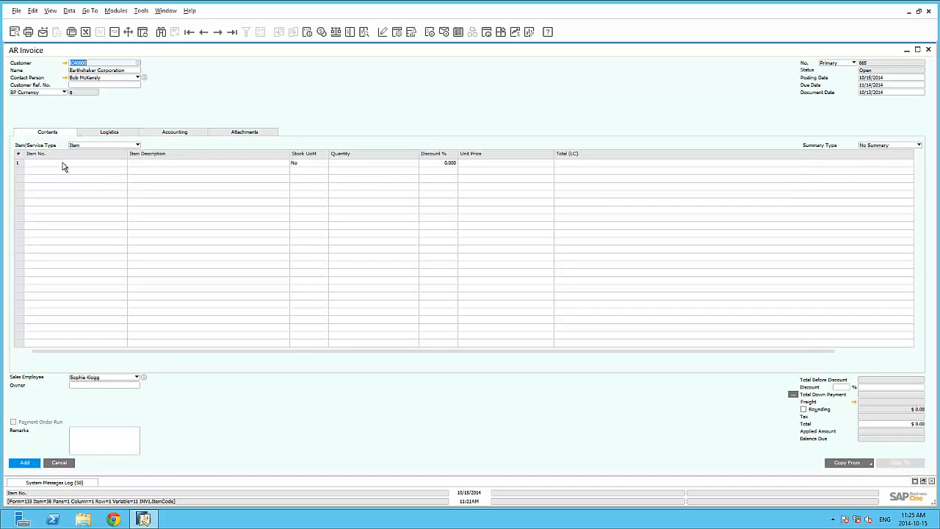
left_click(63, 166)
key("Tab")
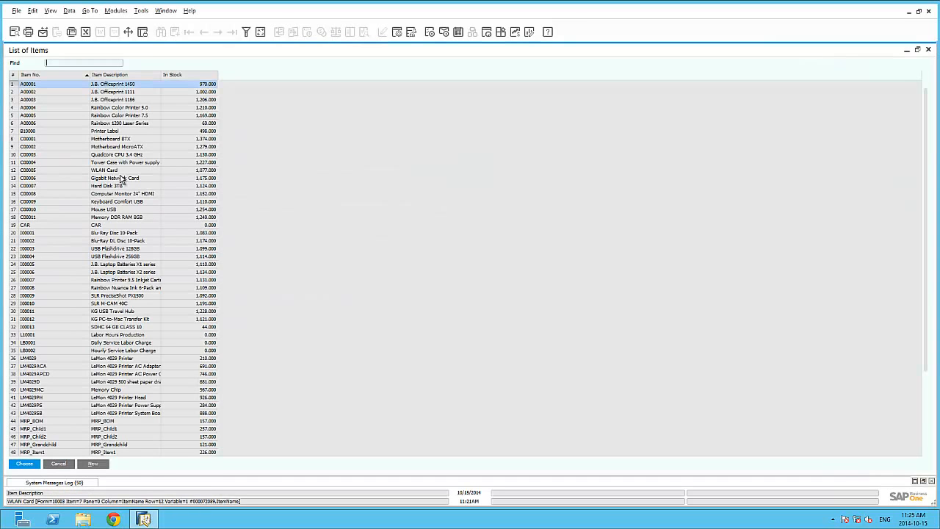
double_click(122, 171)
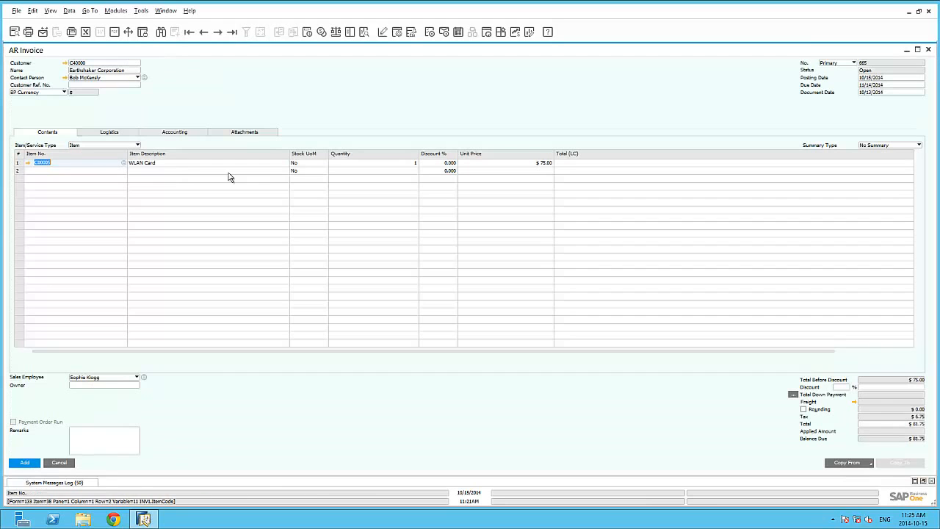
left_click(28, 463)
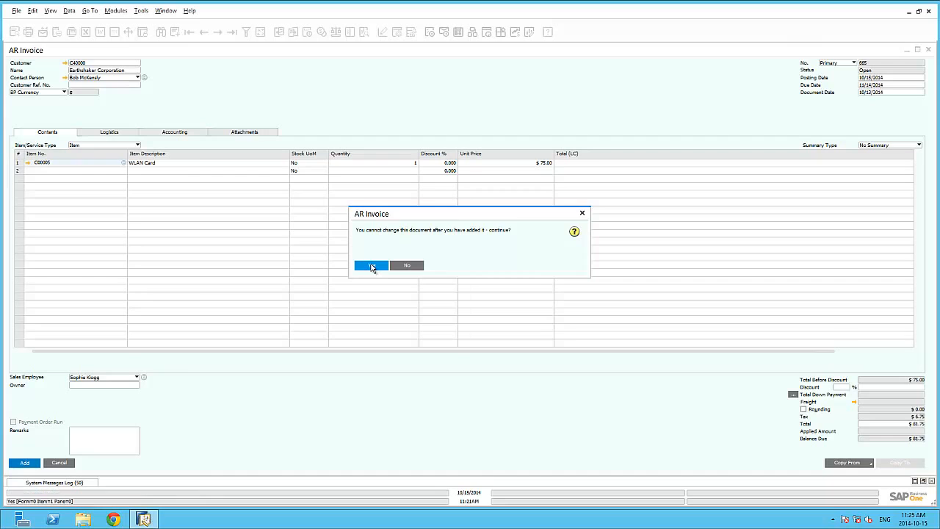
left_click(372, 266)
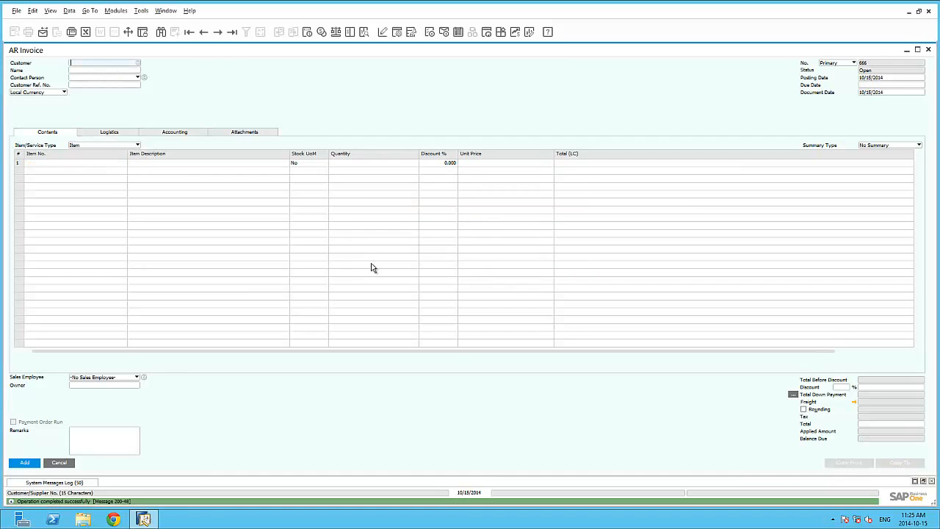
Step: Open the last added invoice, check the remarks in its linked journal entry, and close both windows
left_click(232, 33)
left_click(179, 133)
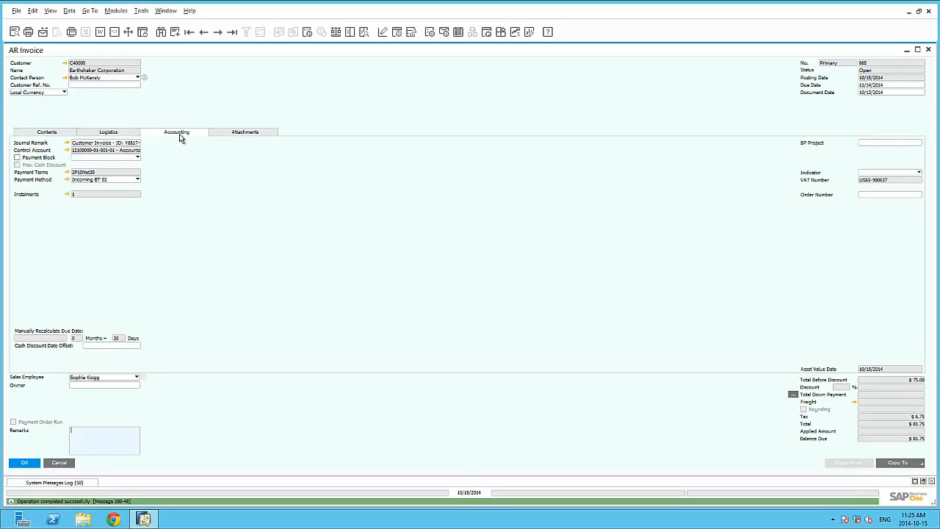
left_click(68, 144)
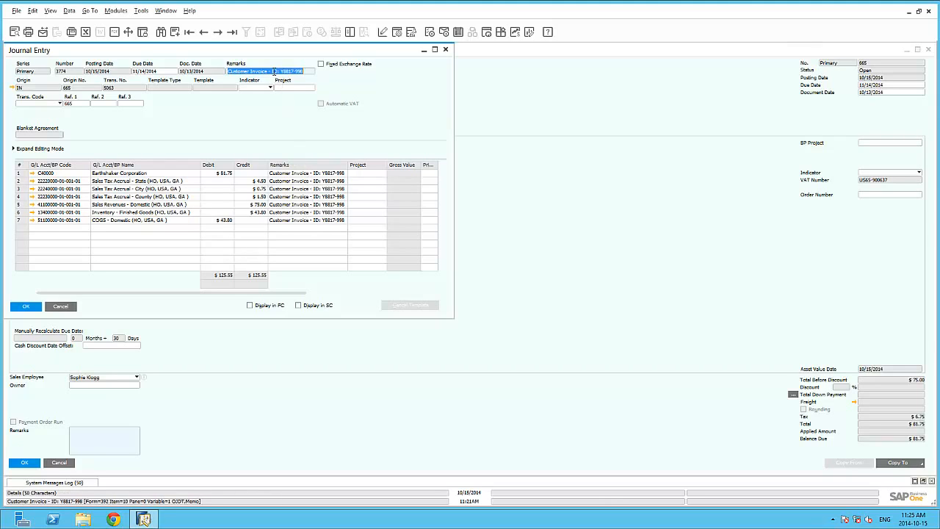
left_click(68, 308)
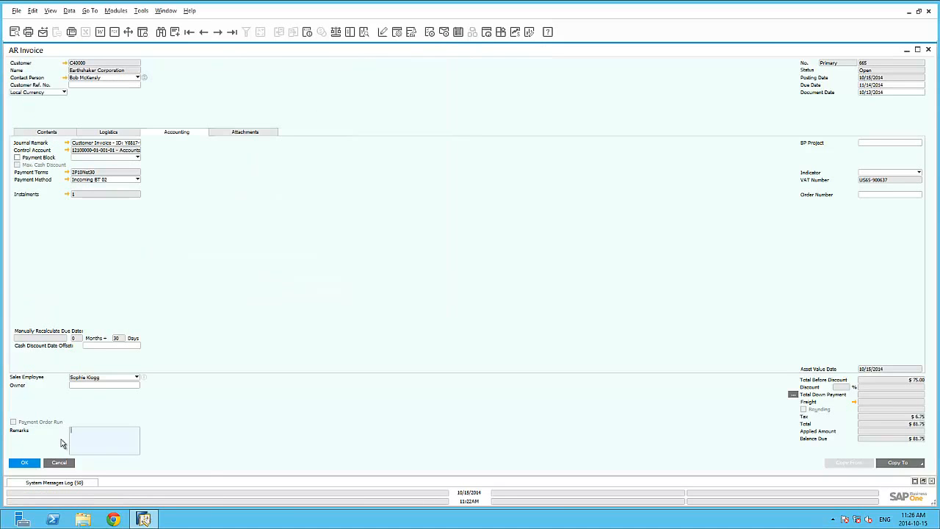
left_click(67, 463)
left_click(70, 461)
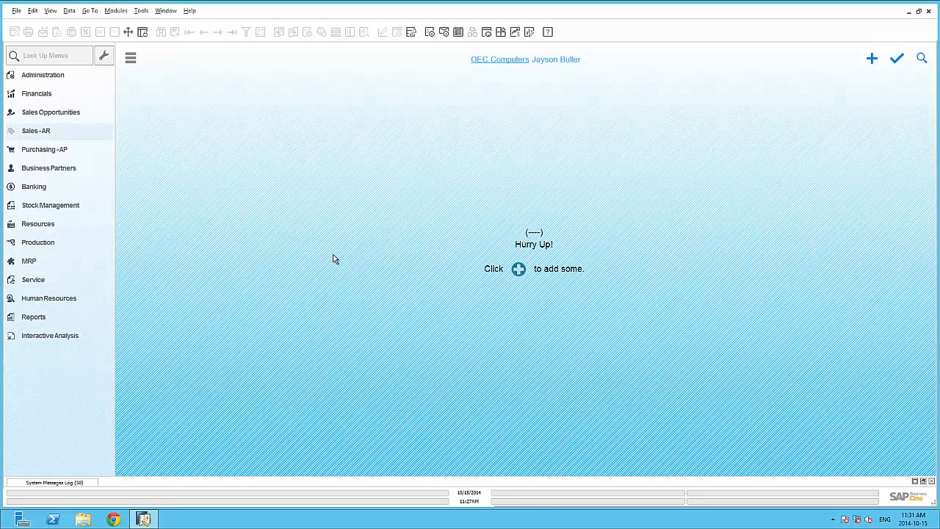
Step: Open the shortcut customisation and allocate F2 to the Sales Quotation window of the Sales - AR module
left_click(144, 11)
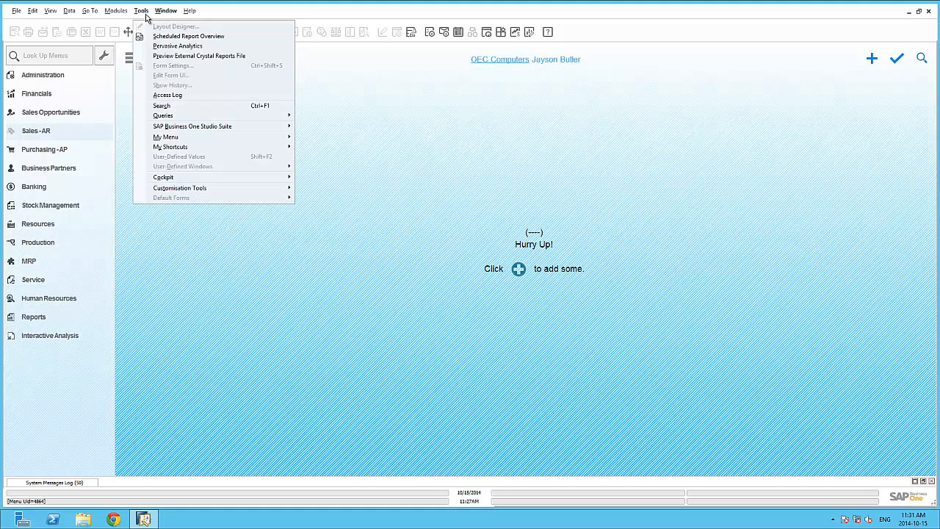
mouse_move(183, 150)
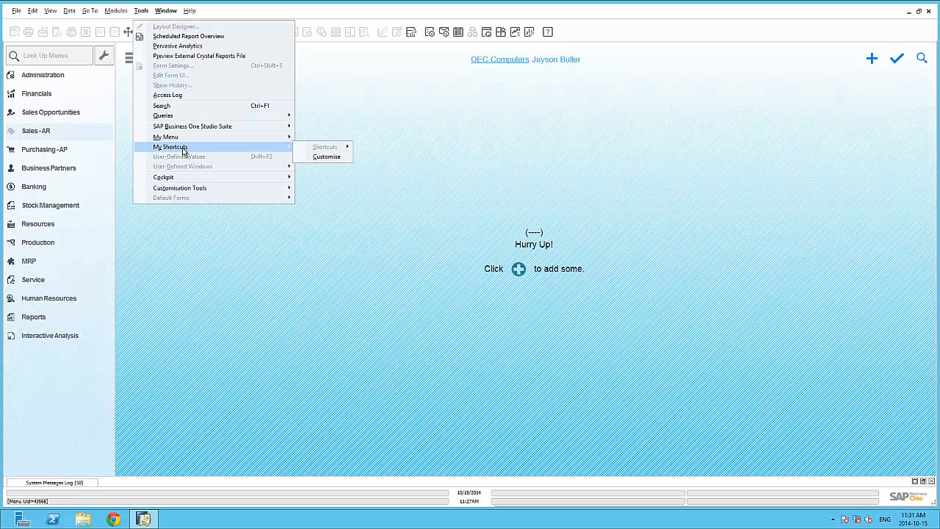
left_click(319, 159)
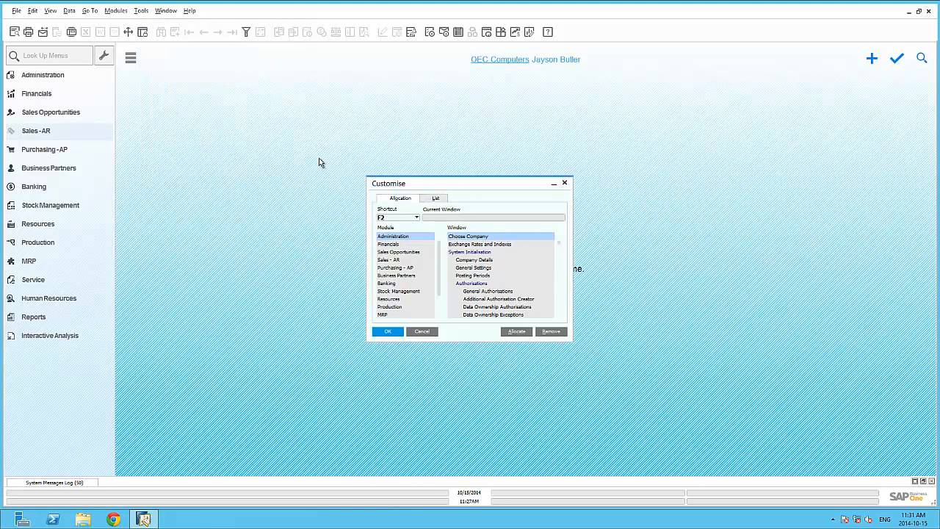
left_click(415, 217)
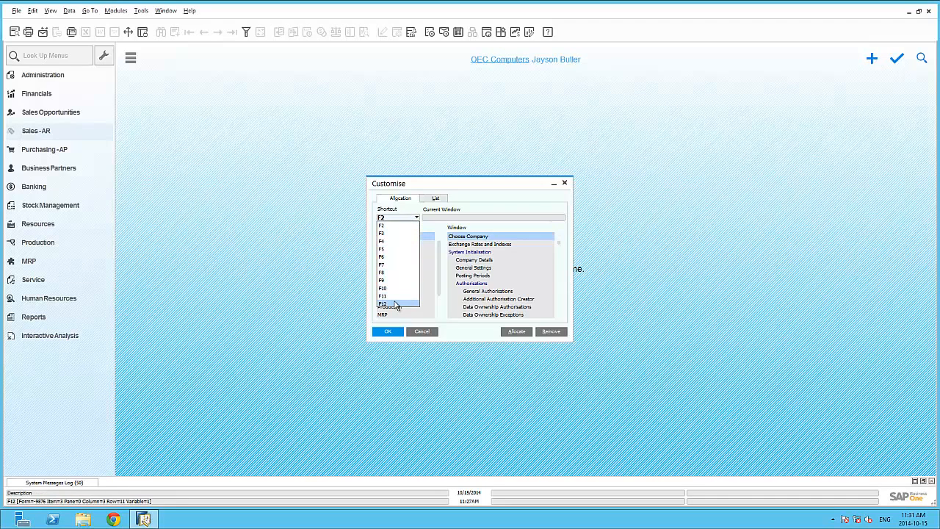
left_click(402, 223)
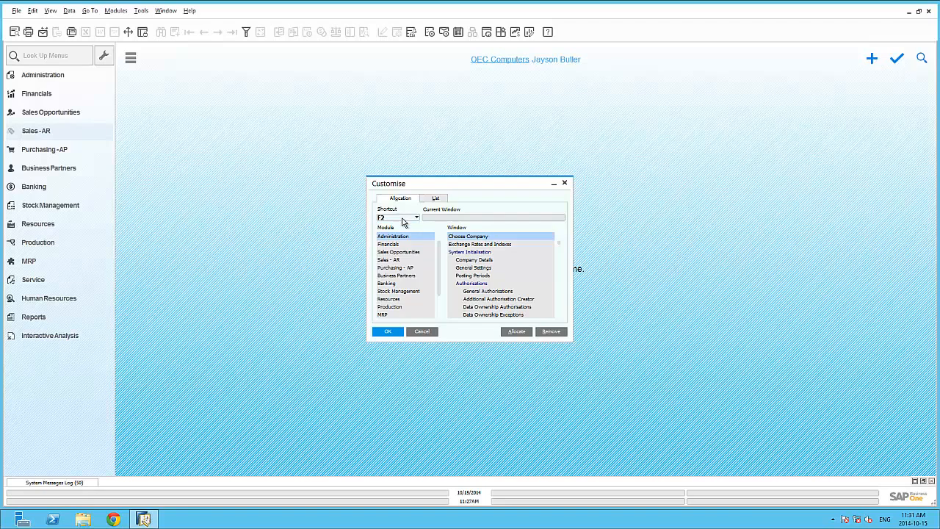
left_click(406, 262)
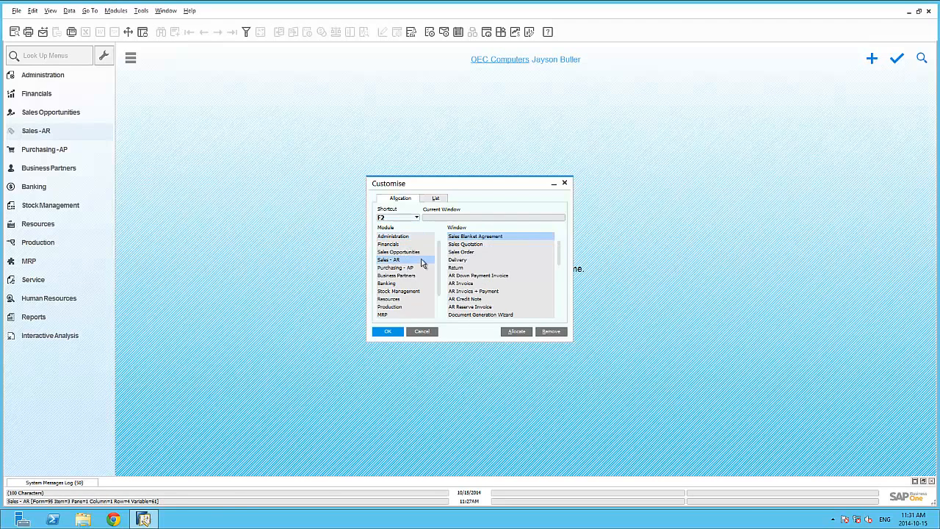
left_click(467, 244)
left_click(517, 331)
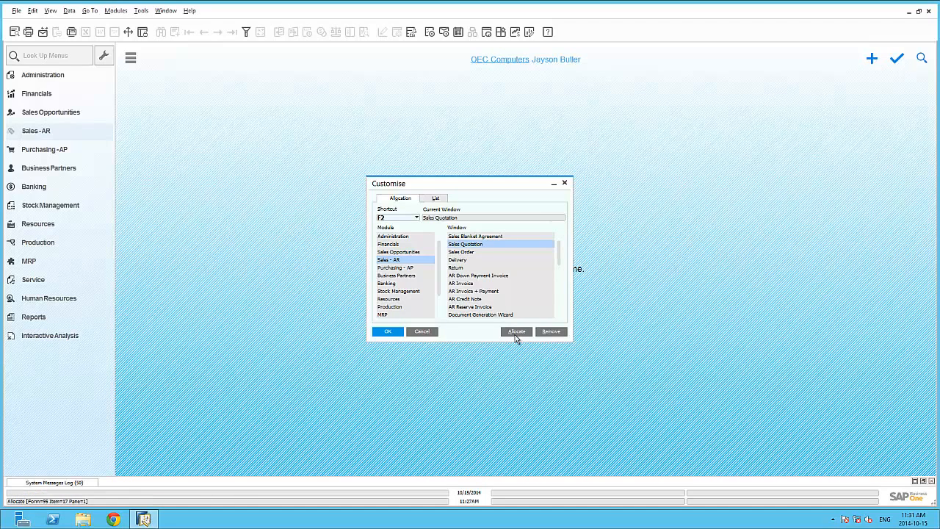
Step: Allocate the F3 shortcut to the Business Partner Master Data window of the Business Partners module
left_click(414, 218)
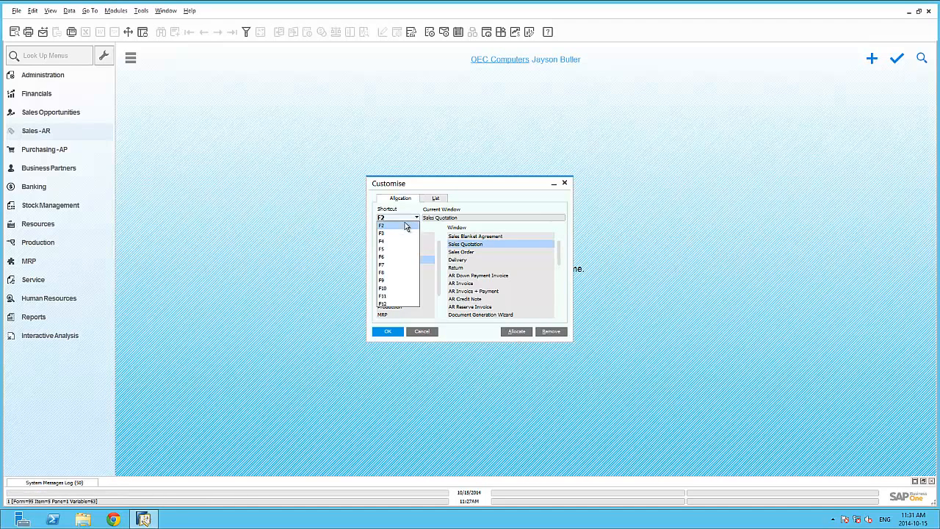
left_click(395, 234)
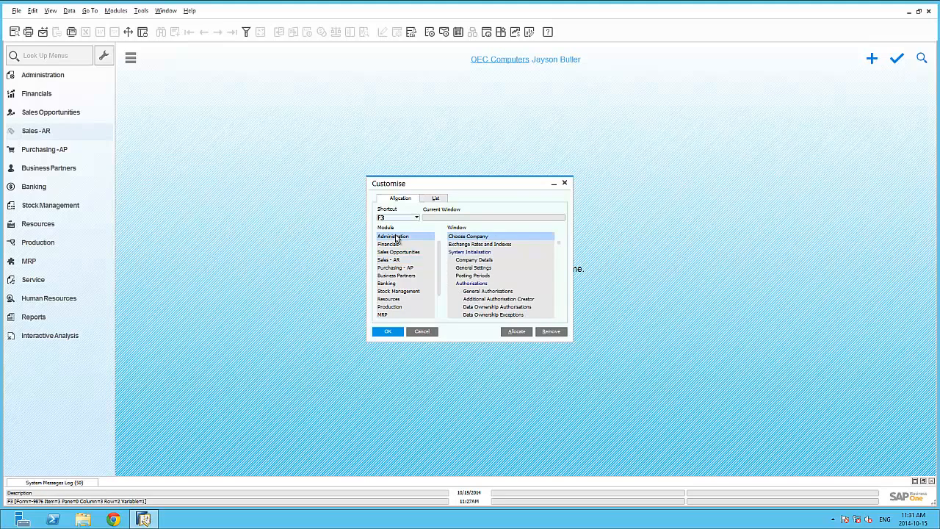
left_click(396, 276)
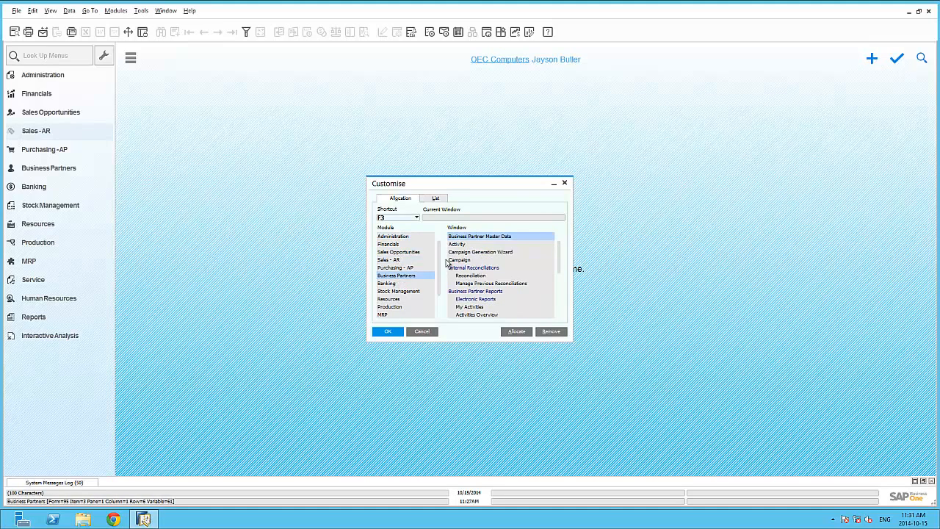
left_click(516, 333)
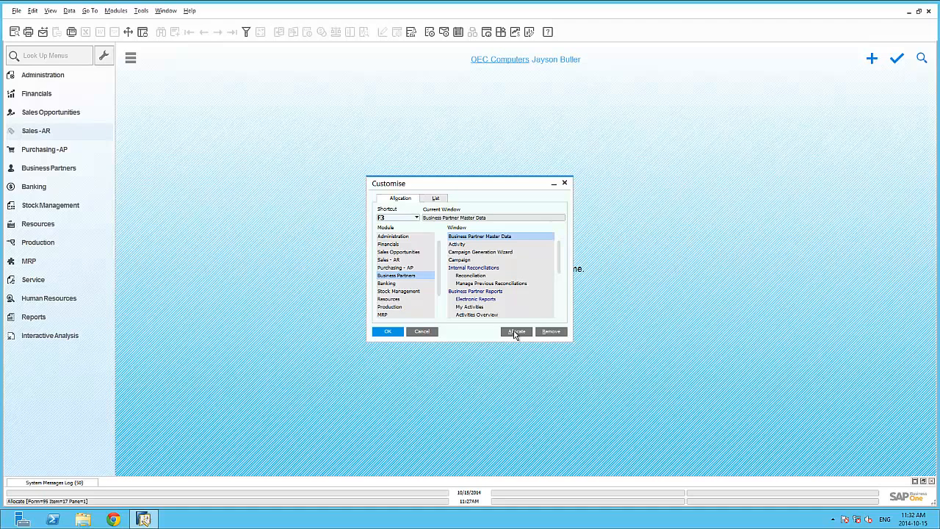
Step: Allocate the F4 shortcut to the Sales Analysis window of the Sales - AR module and close the shortcut customisation
left_click(400, 220)
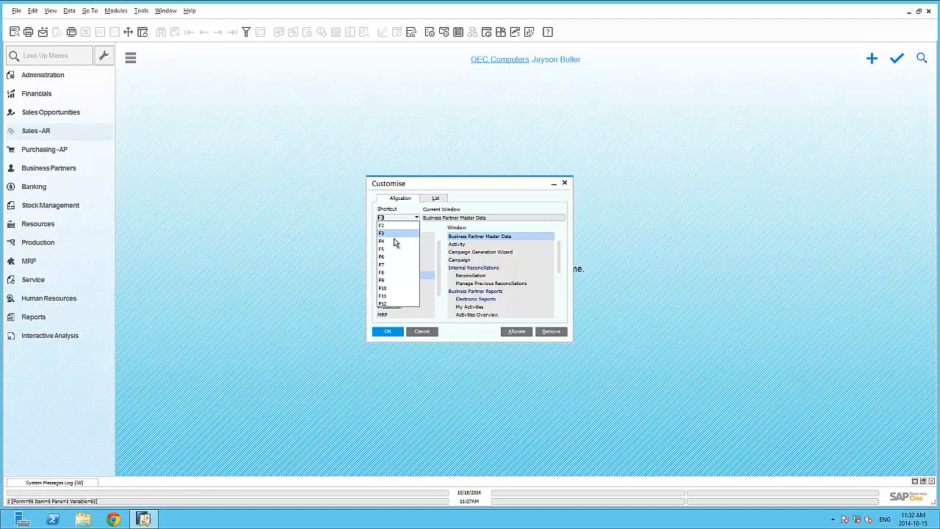
left_click(394, 243)
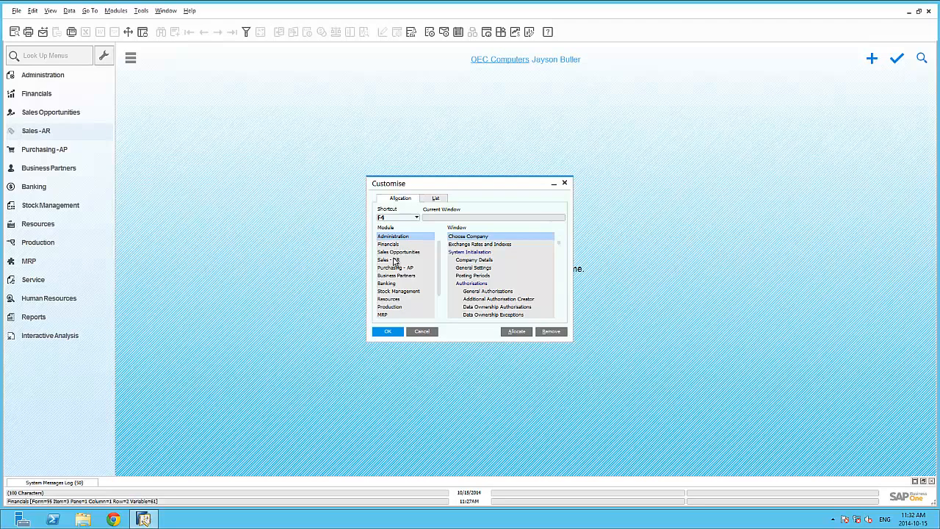
left_click(392, 261)
scroll(558, 307, "down", 5)
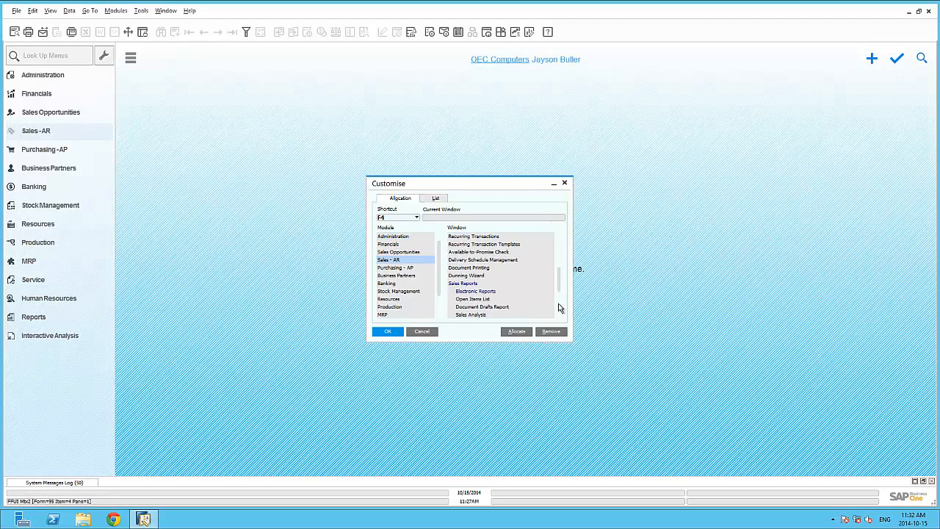
left_click(499, 315)
left_click(507, 331)
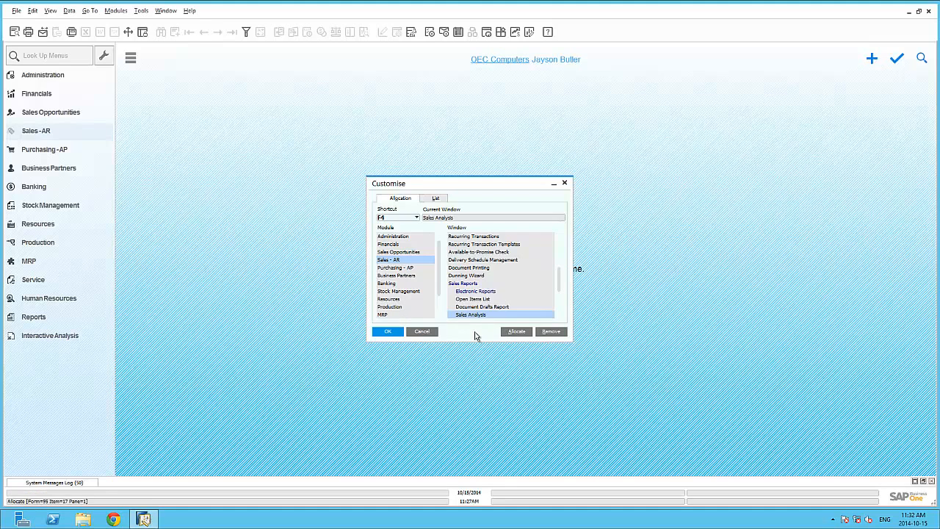
left_click(385, 332)
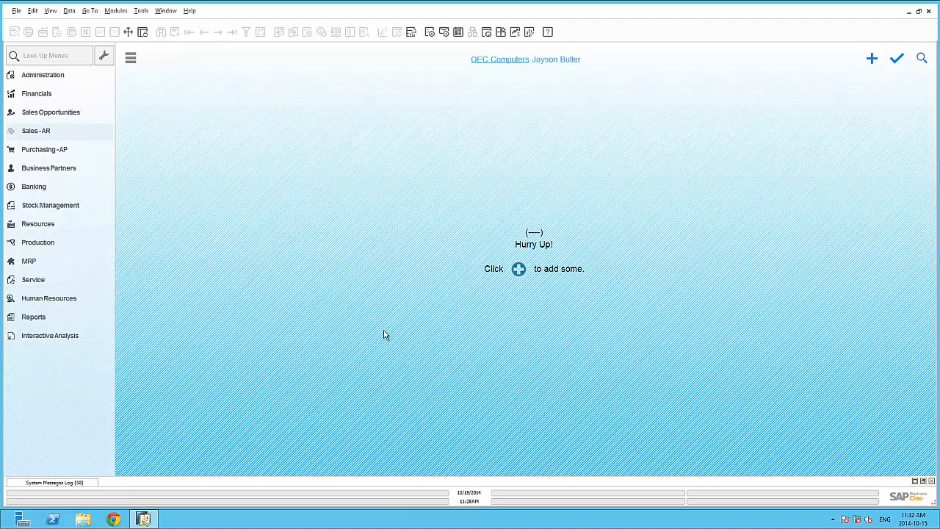
Step: Test the three allocated shortcuts by opening and closing Sales Quotation, Business Partner Master Data and the Sales Analysis Report selection criteria
key("F2")
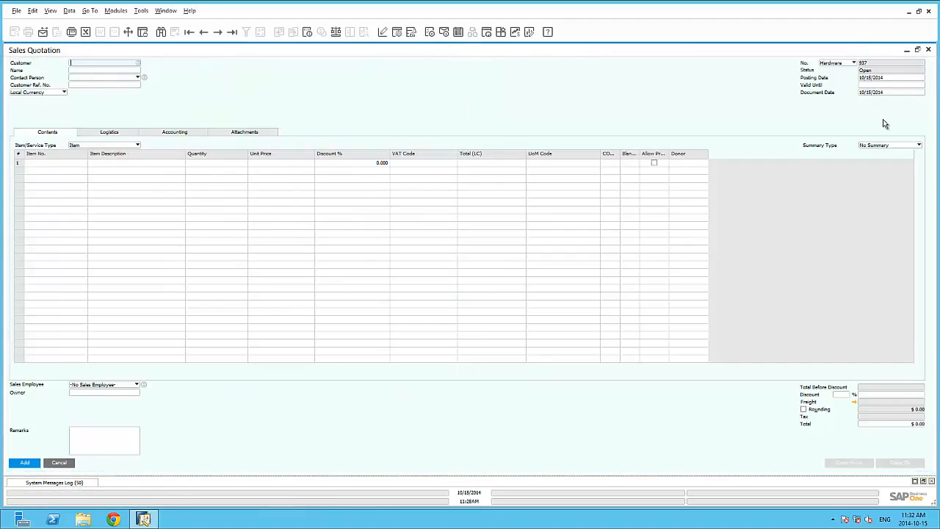
left_click(929, 51)
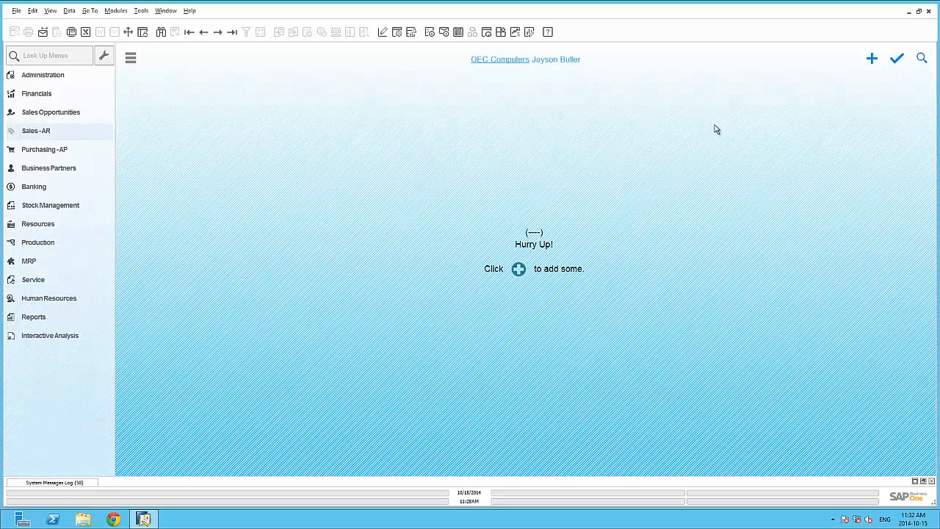
key("F7")
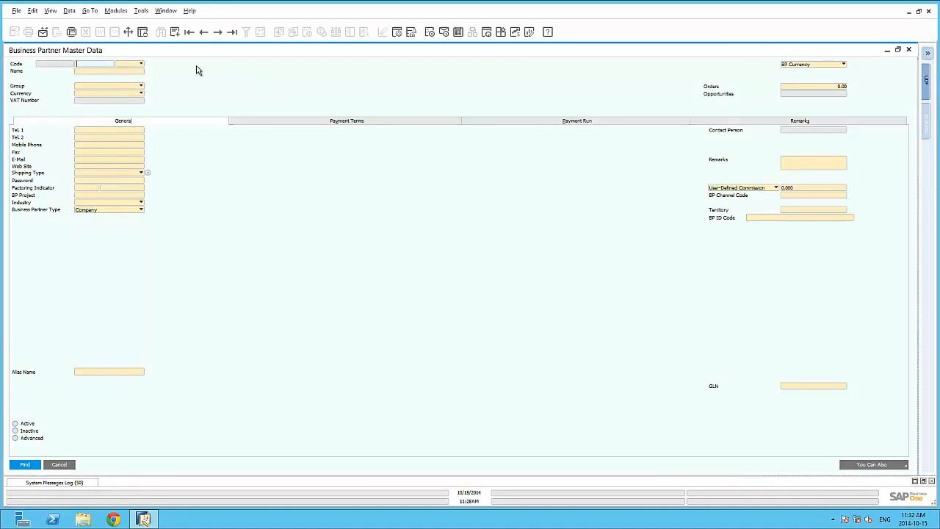
left_click(909, 49)
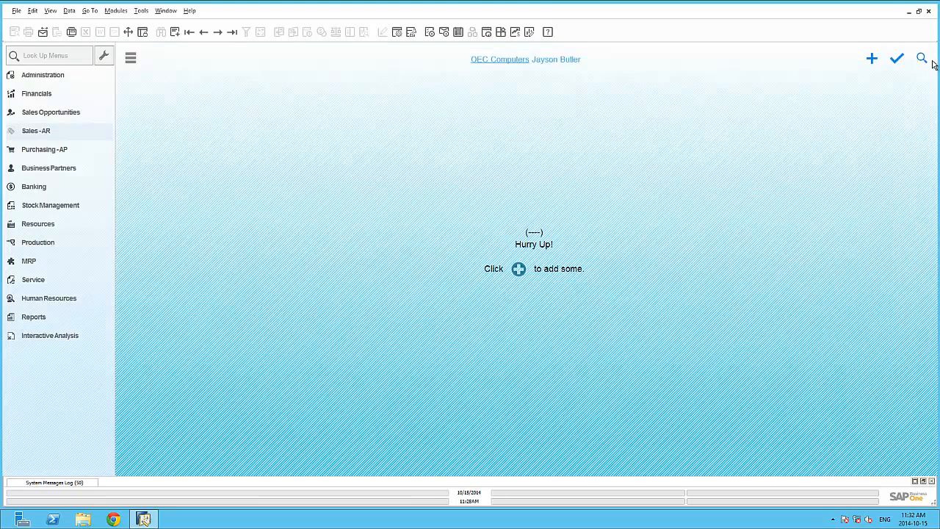
key("F8")
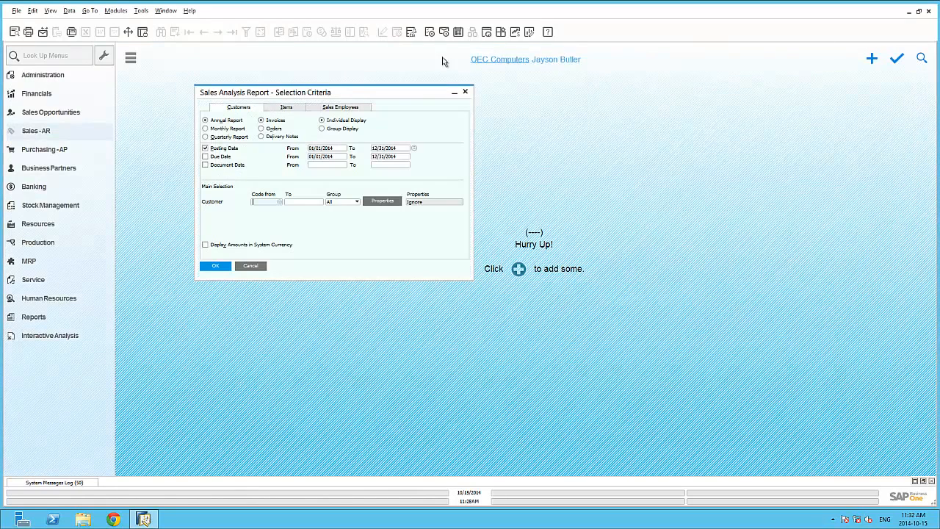
left_click(466, 94)
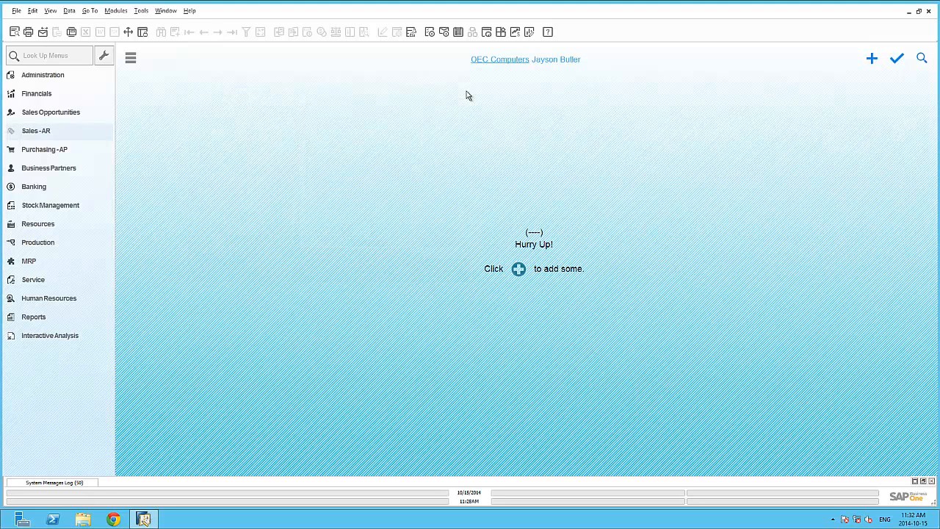